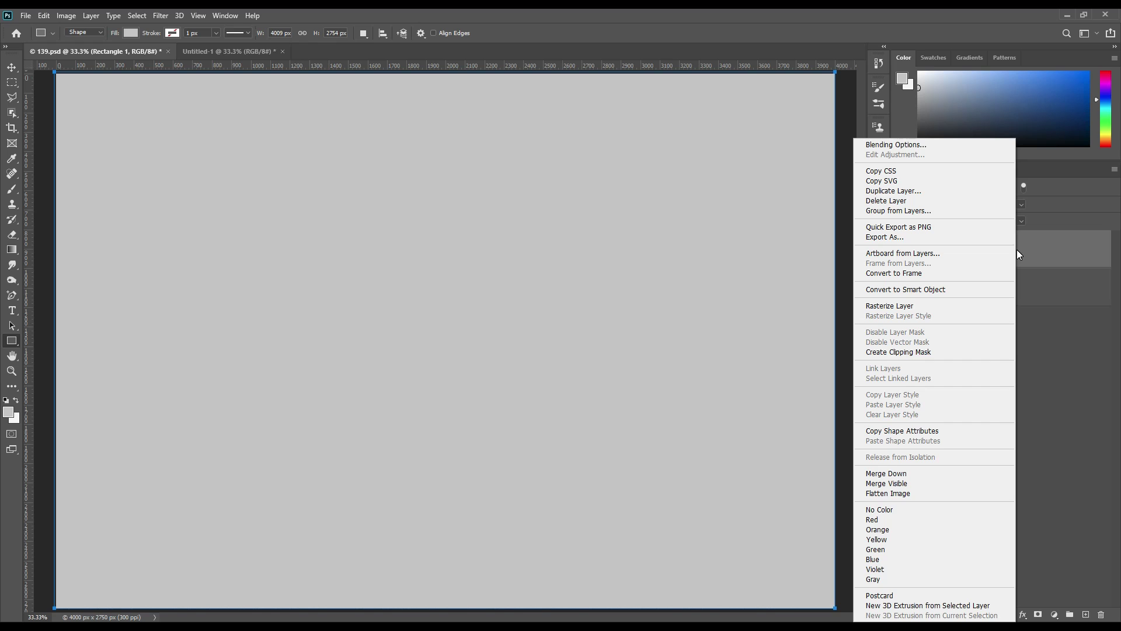
Convert Rectangle 1 to a smart object, open its contents, and hide the grey rectangle
click(923, 290)
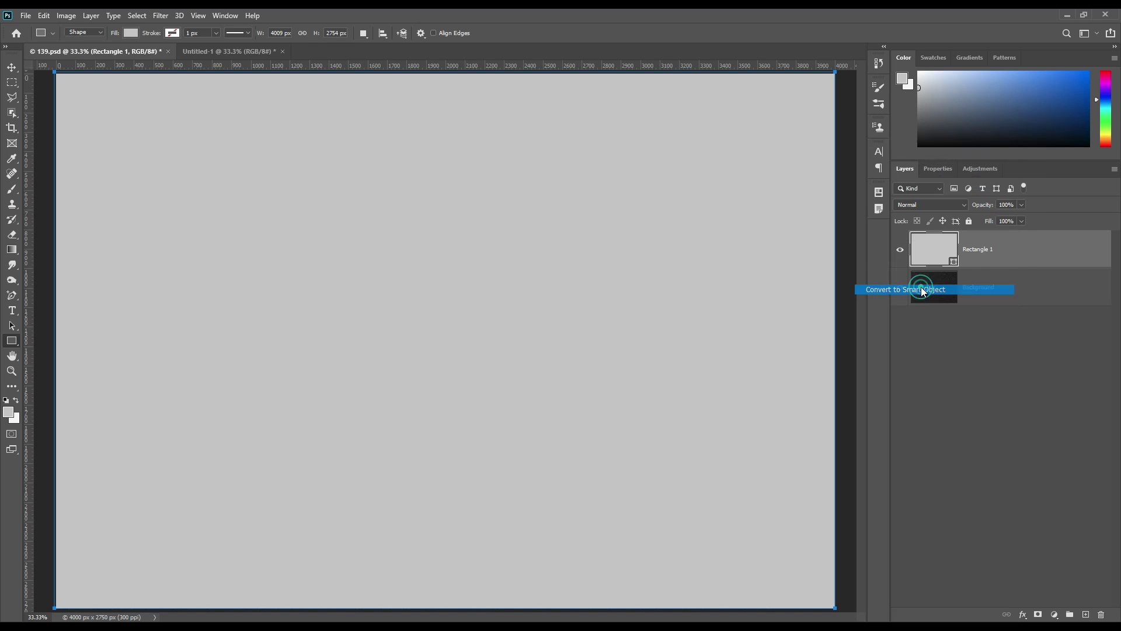
click(1012, 249)
double_click(954, 261)
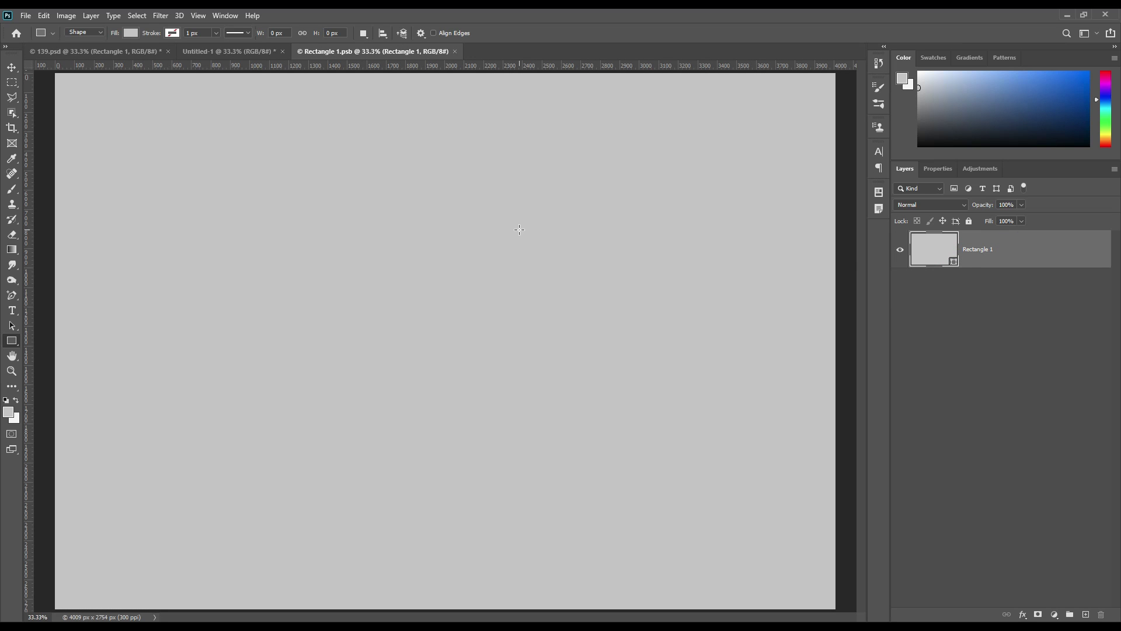
click(900, 249)
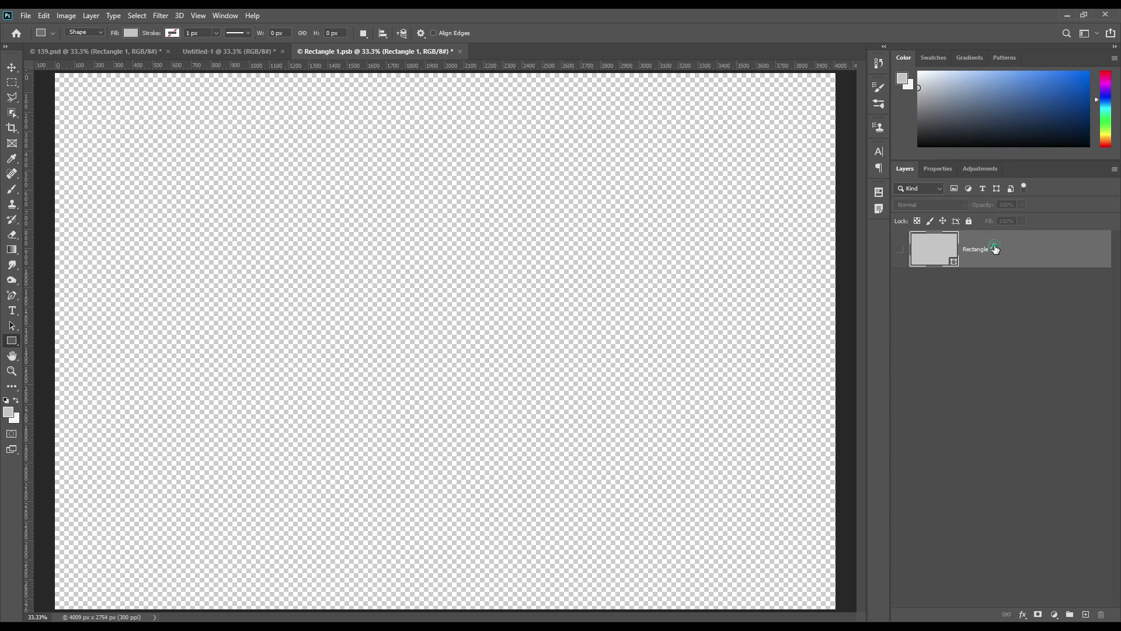
Add and commit the text MOCKUPART on the canvas
click(12, 310)
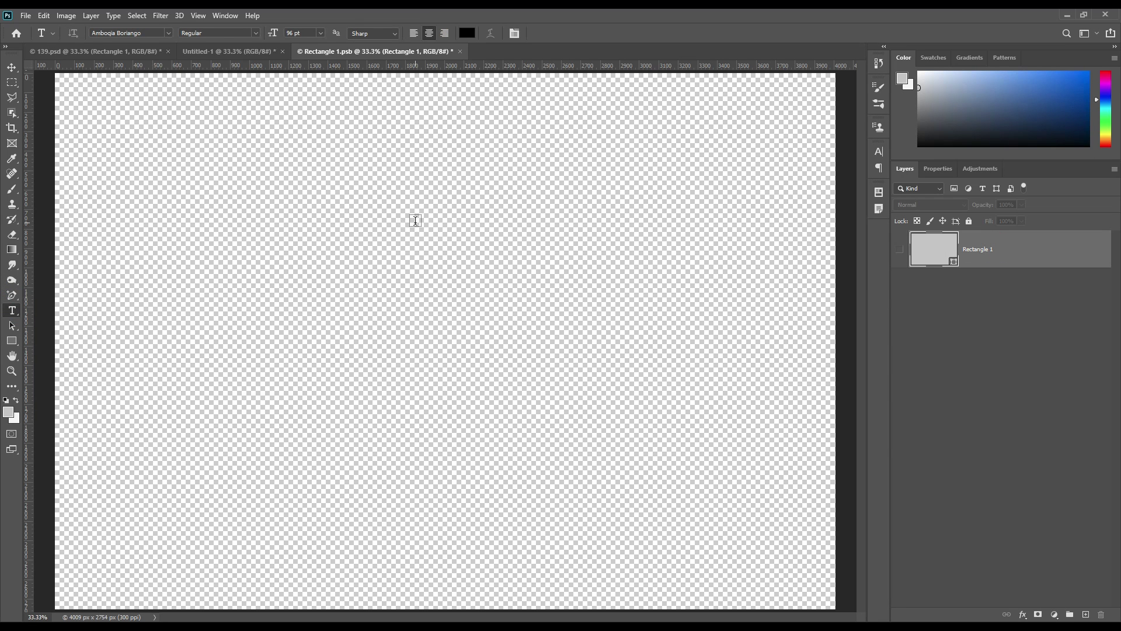
click(366, 307)
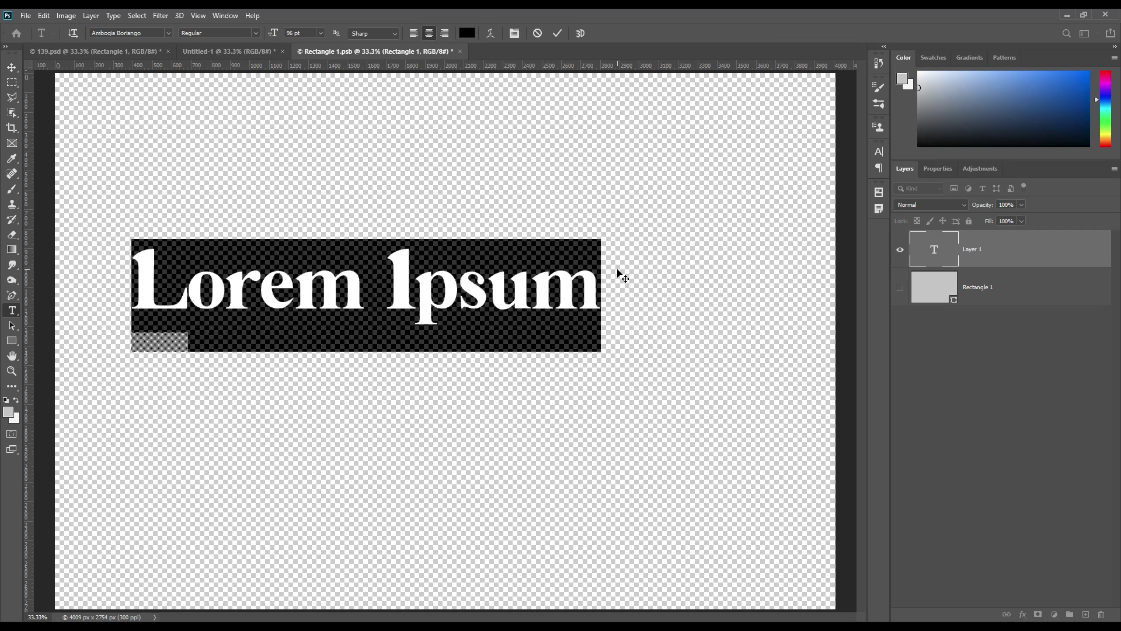
text(MOCKUPART)
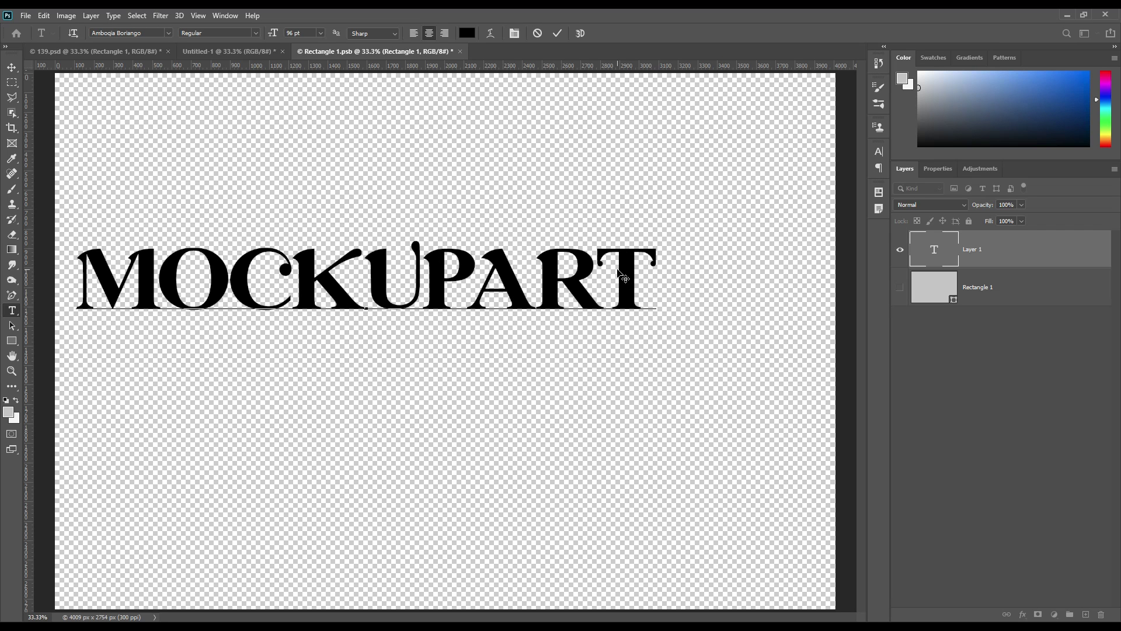
click(558, 33)
click(12, 67)
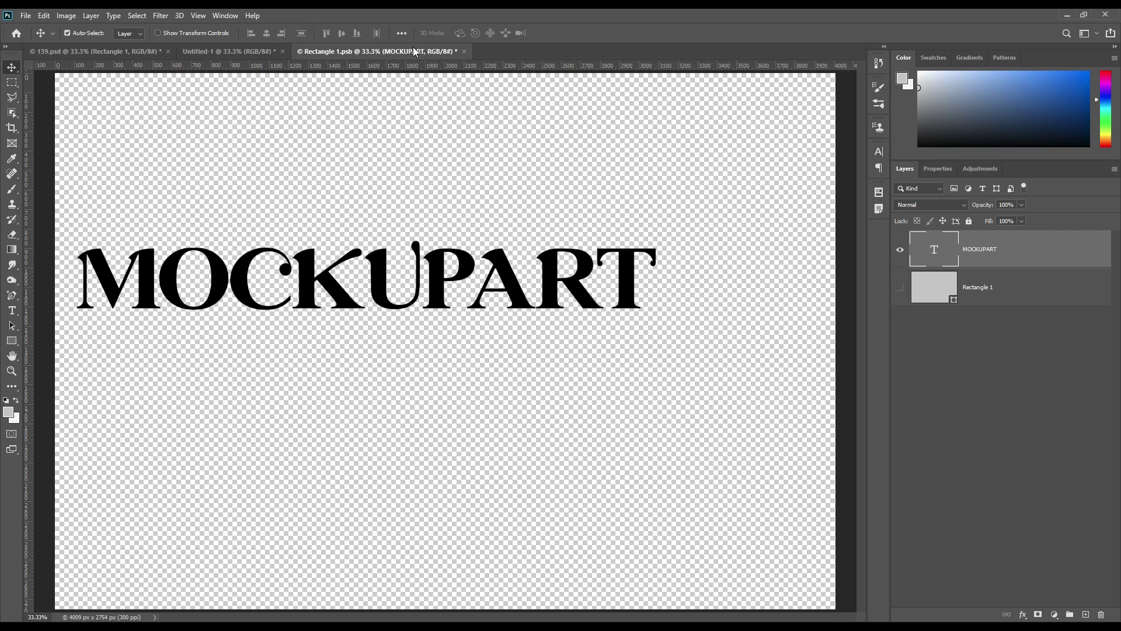
Centre MOCKUPART horizontally and vertically, aligned to the canvas
click(402, 32)
click(442, 159)
click(367, 65)
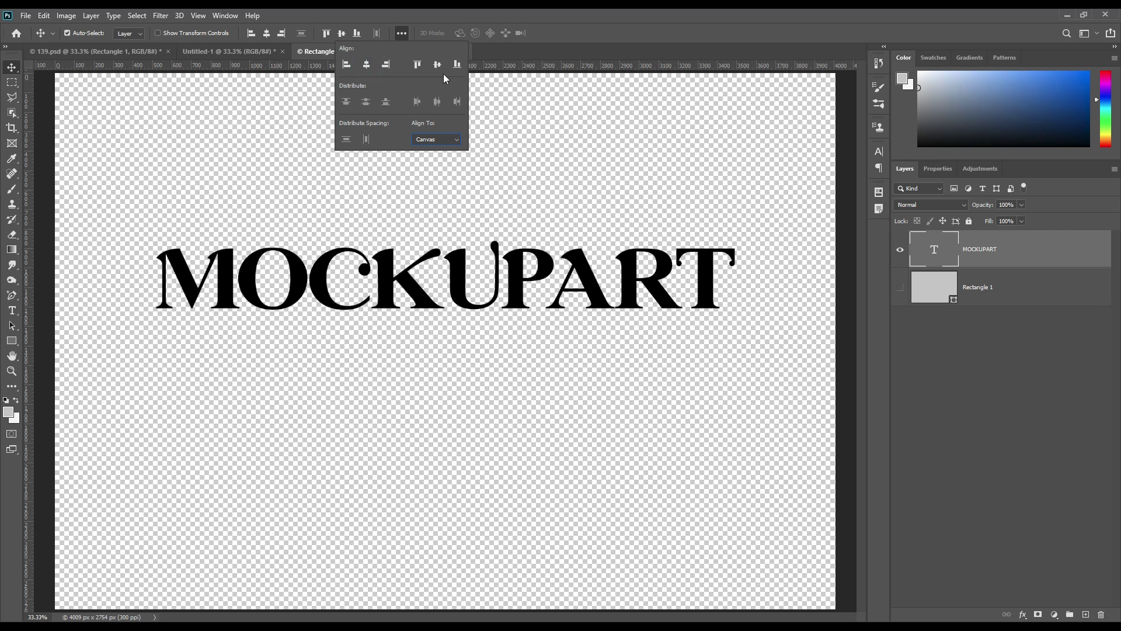
click(438, 65)
click(576, 221)
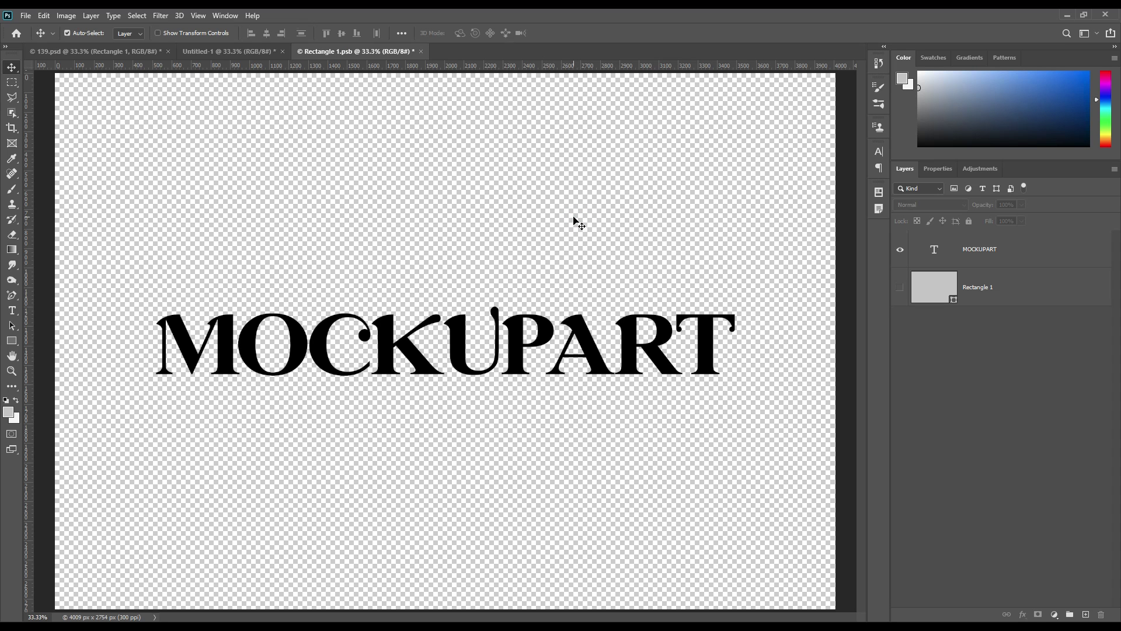
Save the smart object contents and return to the 139.psd document
click(24, 16)
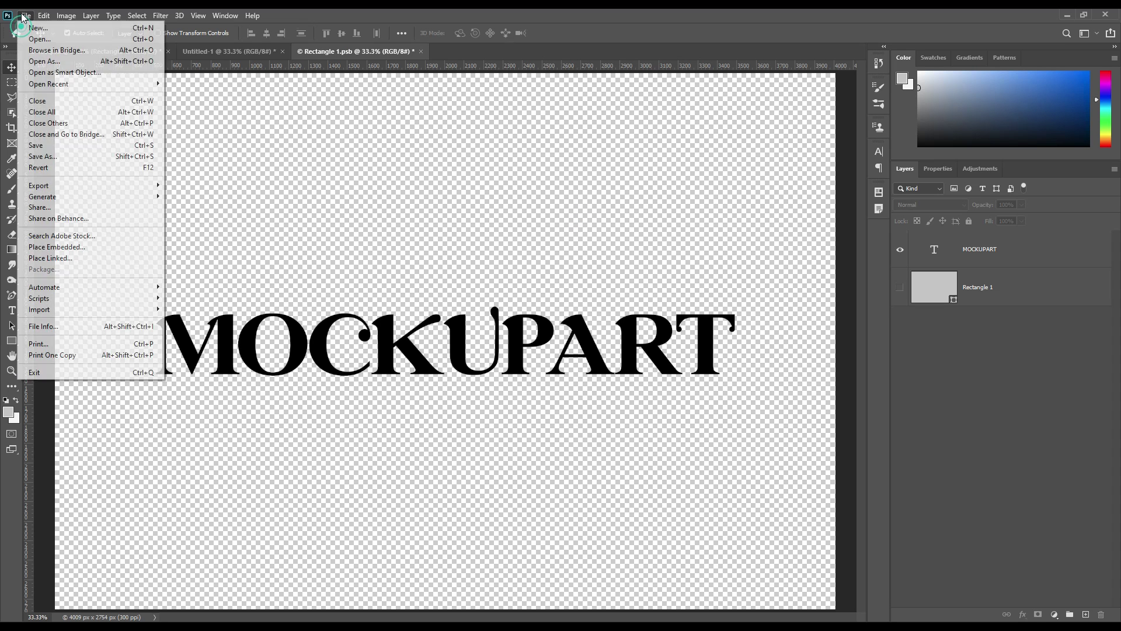
click(75, 147)
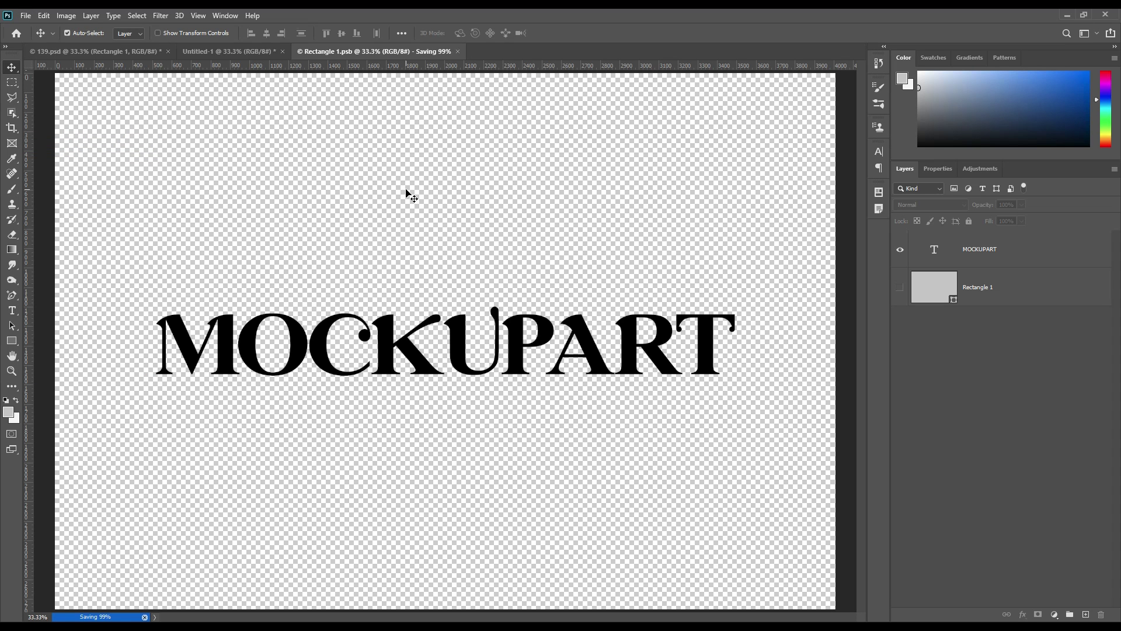
click(120, 52)
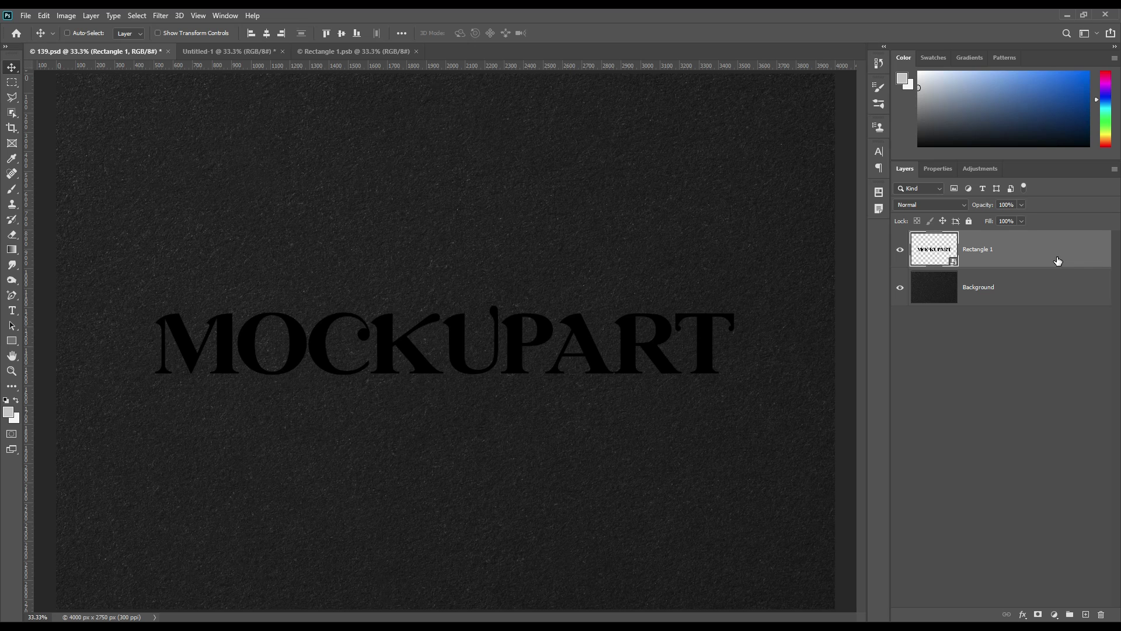
Duplicate Rectangle 1, set the copy's fill and opacity to 0%, and label it red
key(ctrl+j)
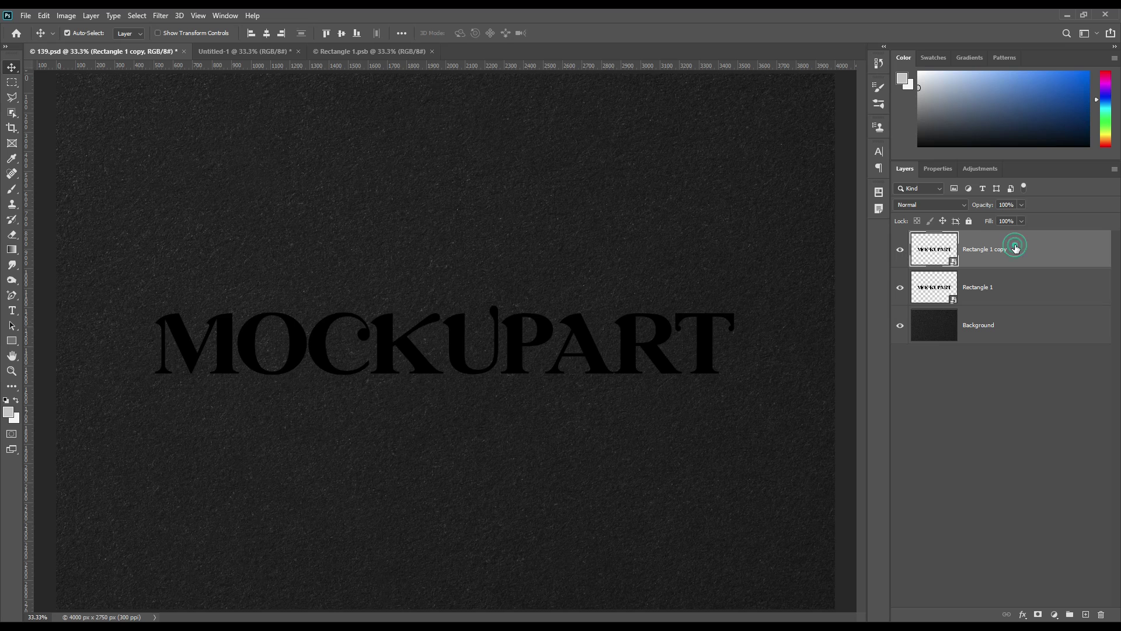
drag(989, 222, 887, 227)
drag(984, 205, 855, 206)
click(1034, 253)
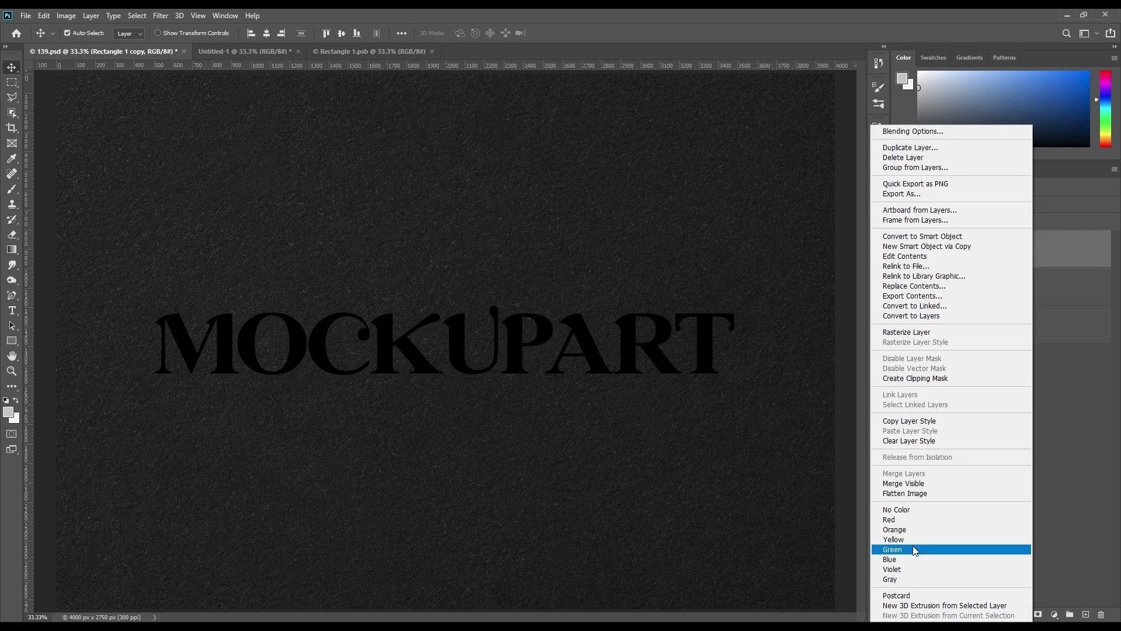
click(909, 522)
Rename the copy layer 'edit this' and reselect Rectangle 1
double_click(994, 248)
text(eDIT tHIS)
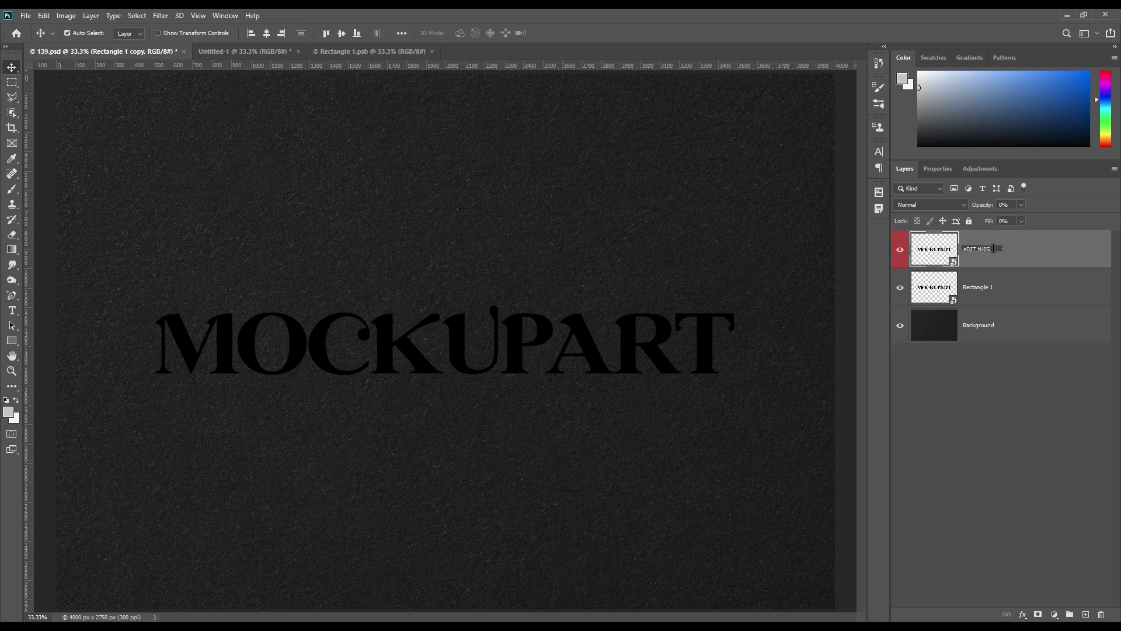
key(Return)
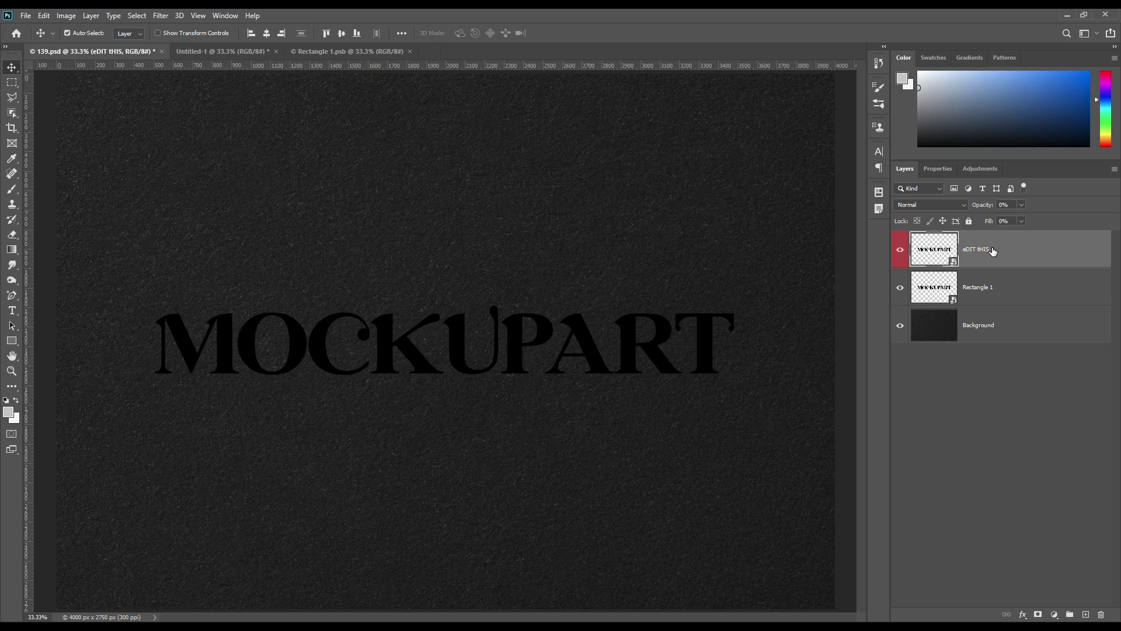
double_click(983, 249)
text(edit this)
key(Return)
click(983, 290)
click(1050, 293)
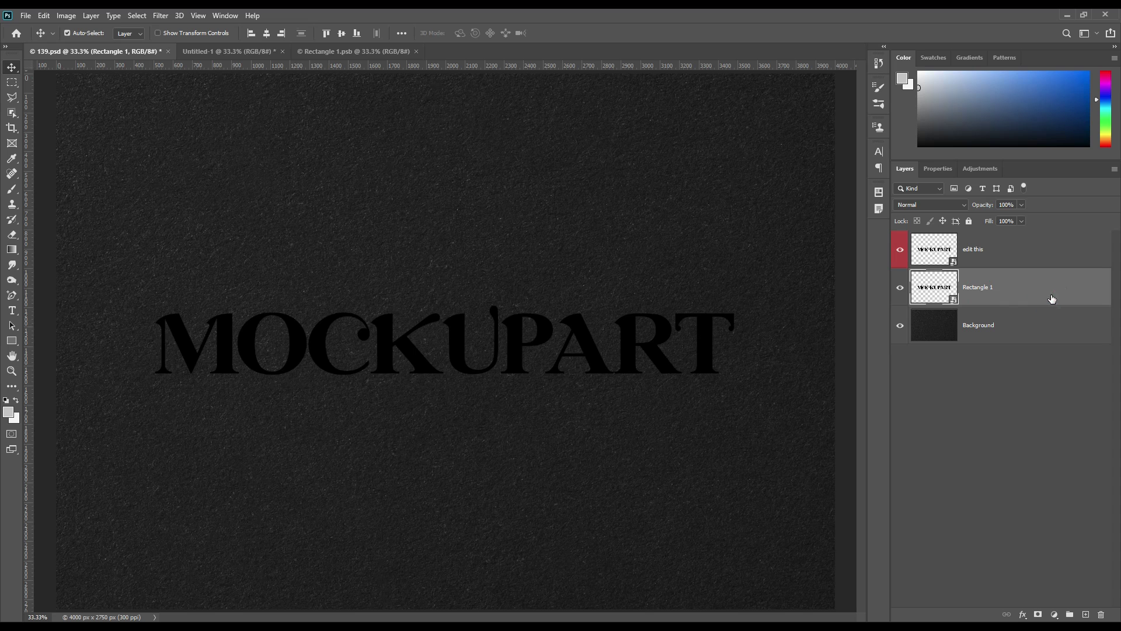
Bring the Gold Paper Texture layer into 139.psd and nudge it down and left
click(234, 51)
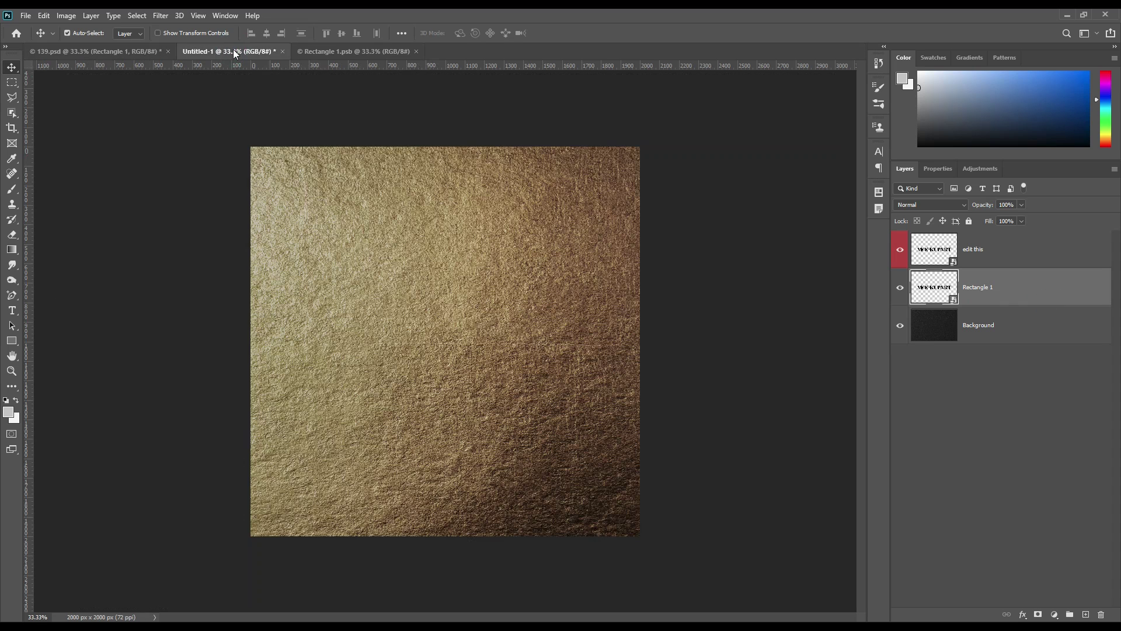
click(993, 250)
drag(1029, 250, 490, 310)
click(629, 301)
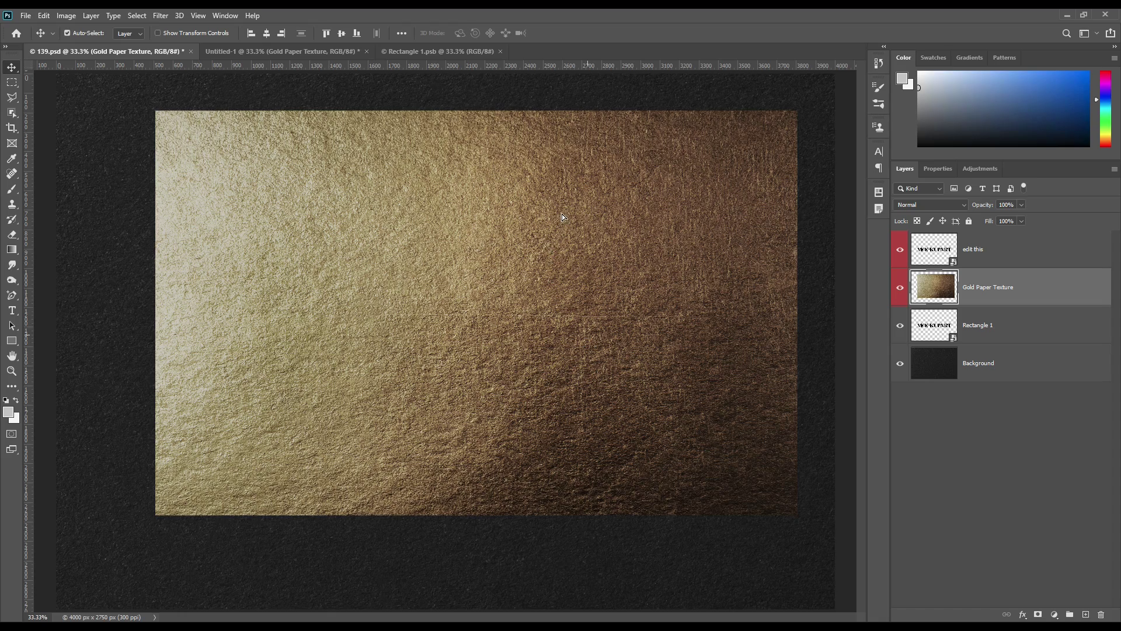
drag(559, 209, 544, 228)
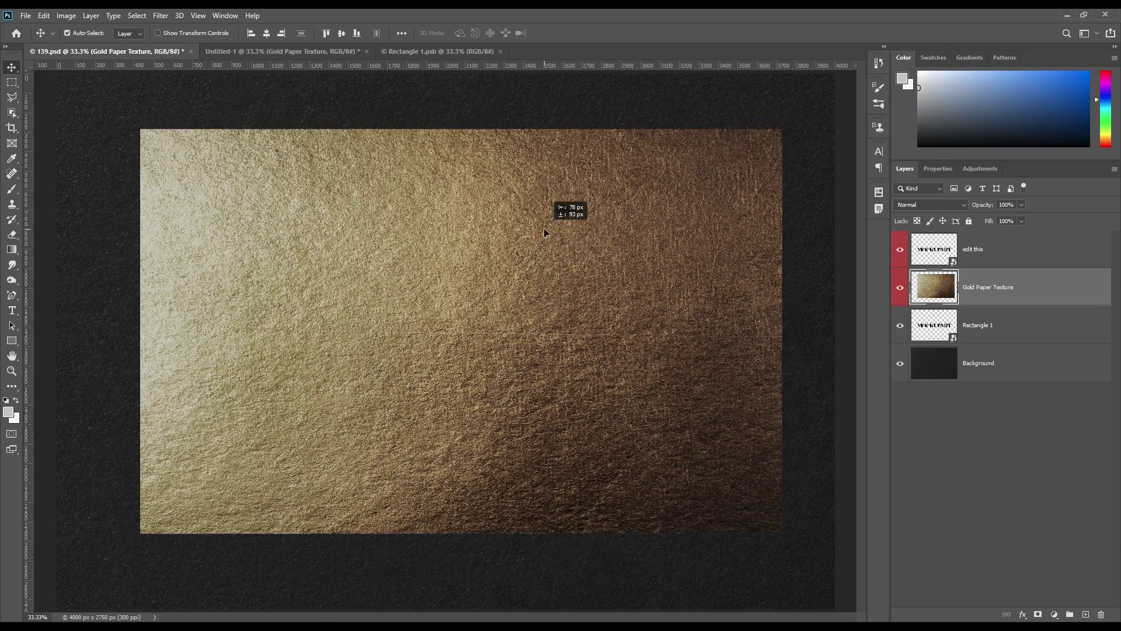
Clip the Gold Paper Texture to Rectangle 1 and reselect Rectangle 1 for layer effects
right_click(1035, 295)
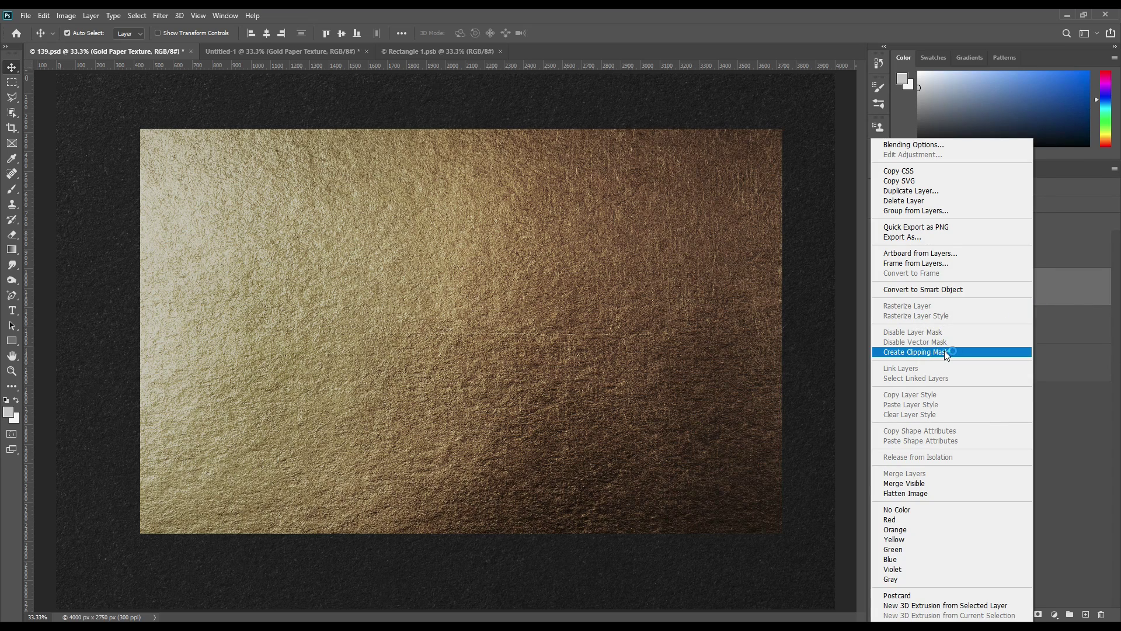
click(944, 351)
click(1054, 295)
click(1019, 332)
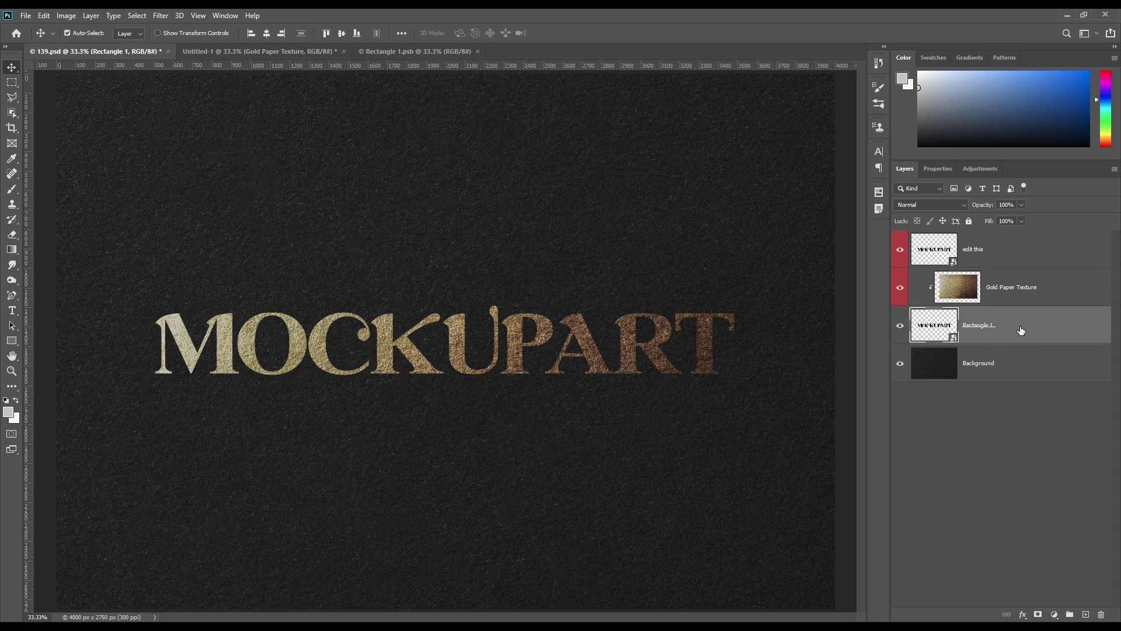
click(1023, 615)
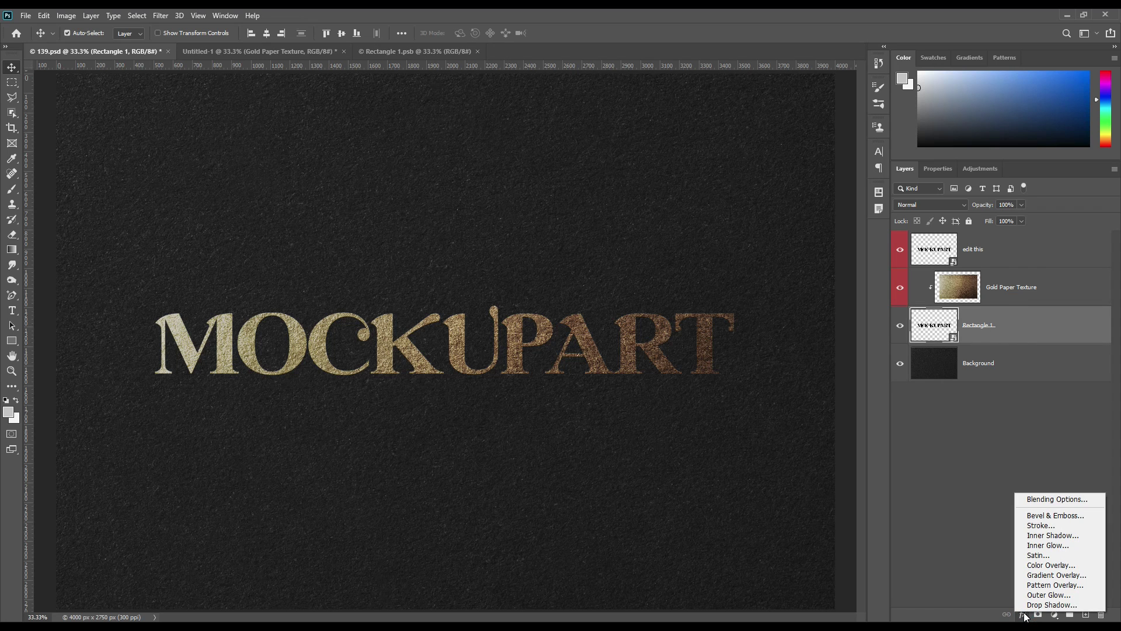
Add Bevel & Emboss and enable Inner Shadow, entering 10 in its settings
click(1048, 515)
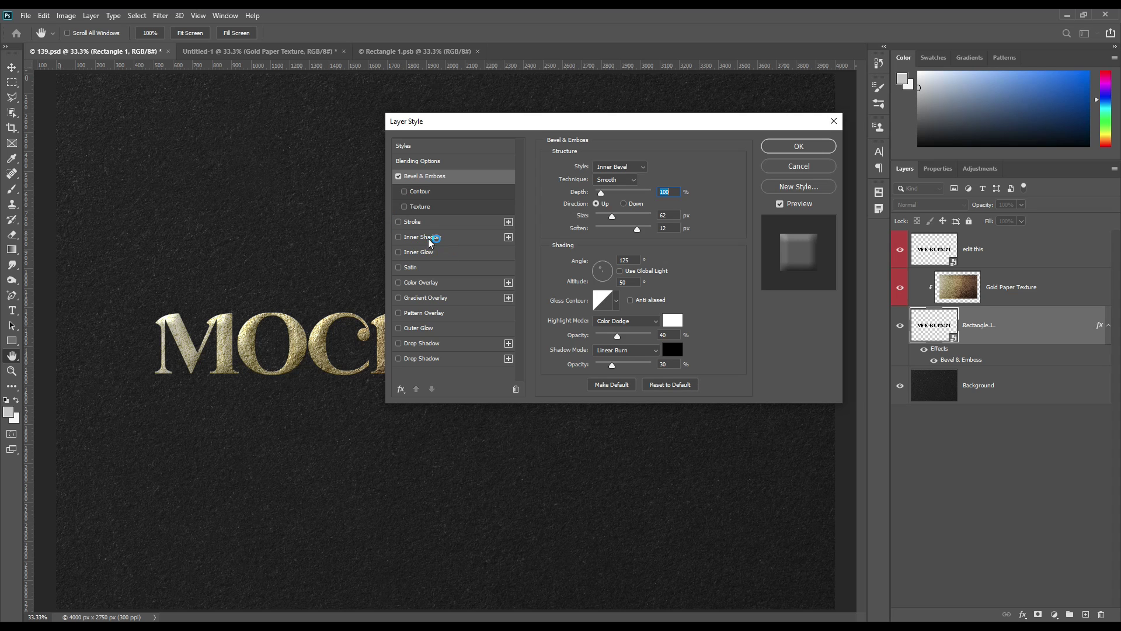
click(399, 237)
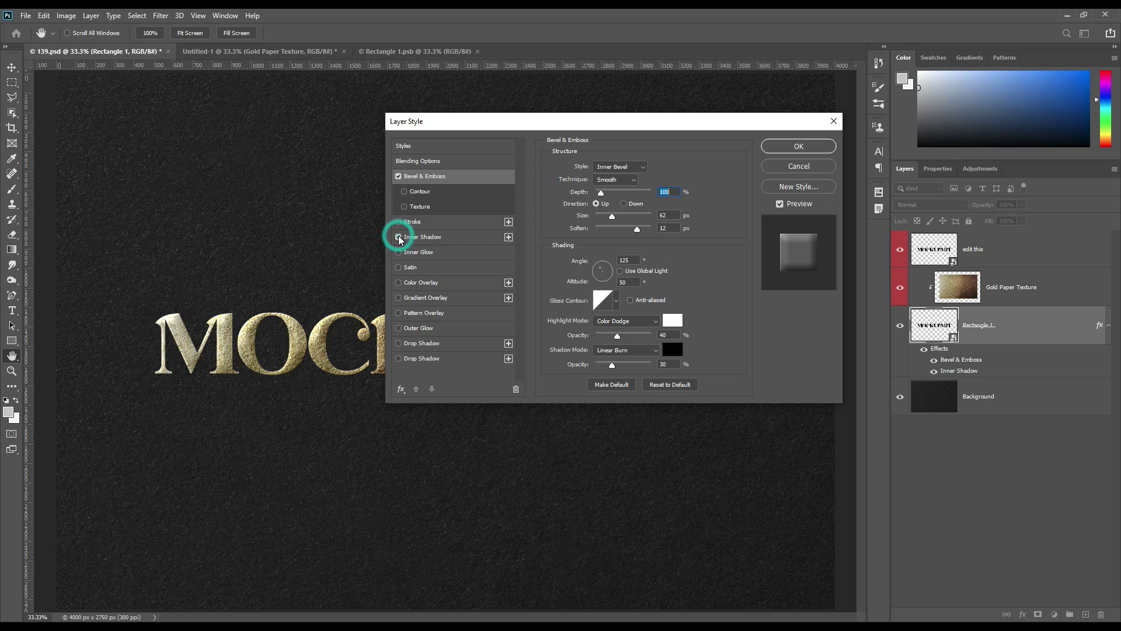
click(426, 237)
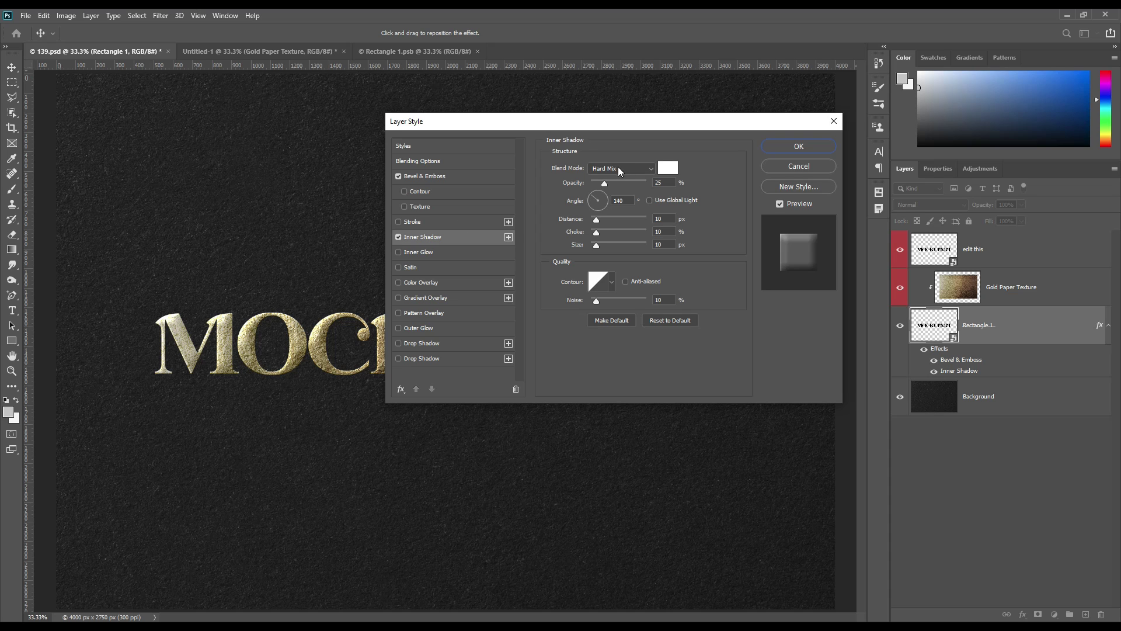
click(665, 183)
text(10)
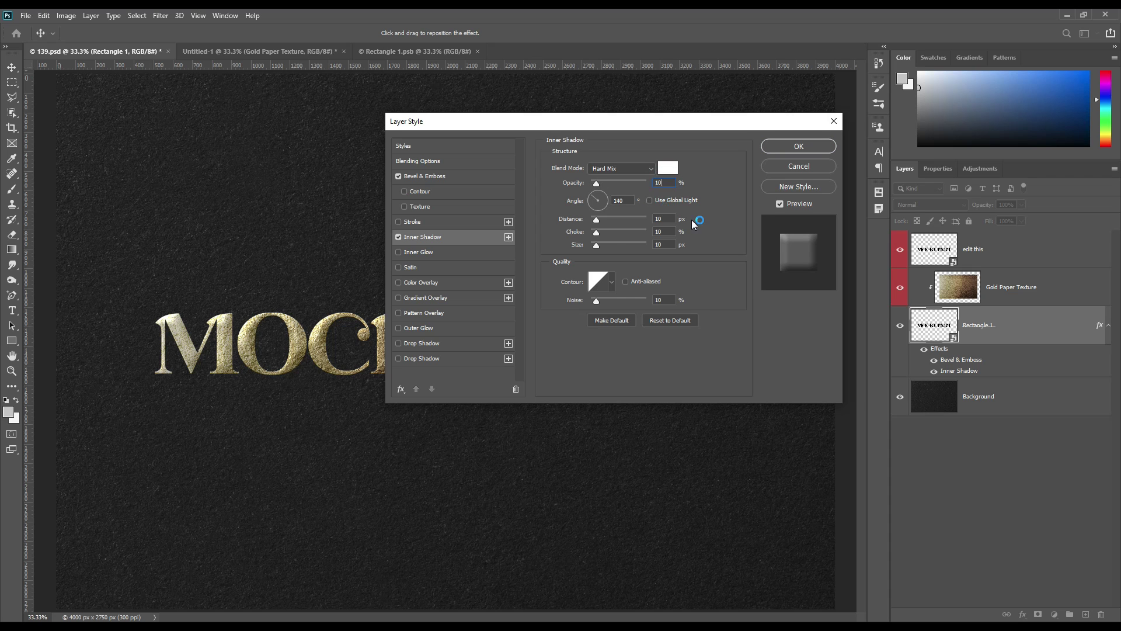
Make the inner shadow white Hard Mix at 25% opacity
click(638, 171)
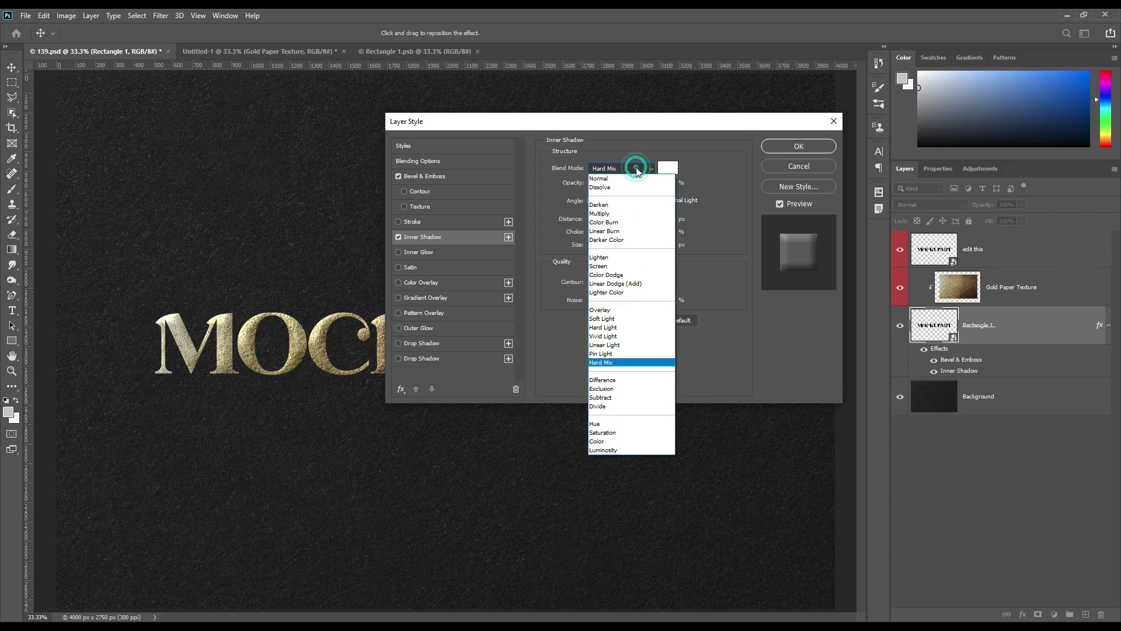
click(615, 363)
click(670, 169)
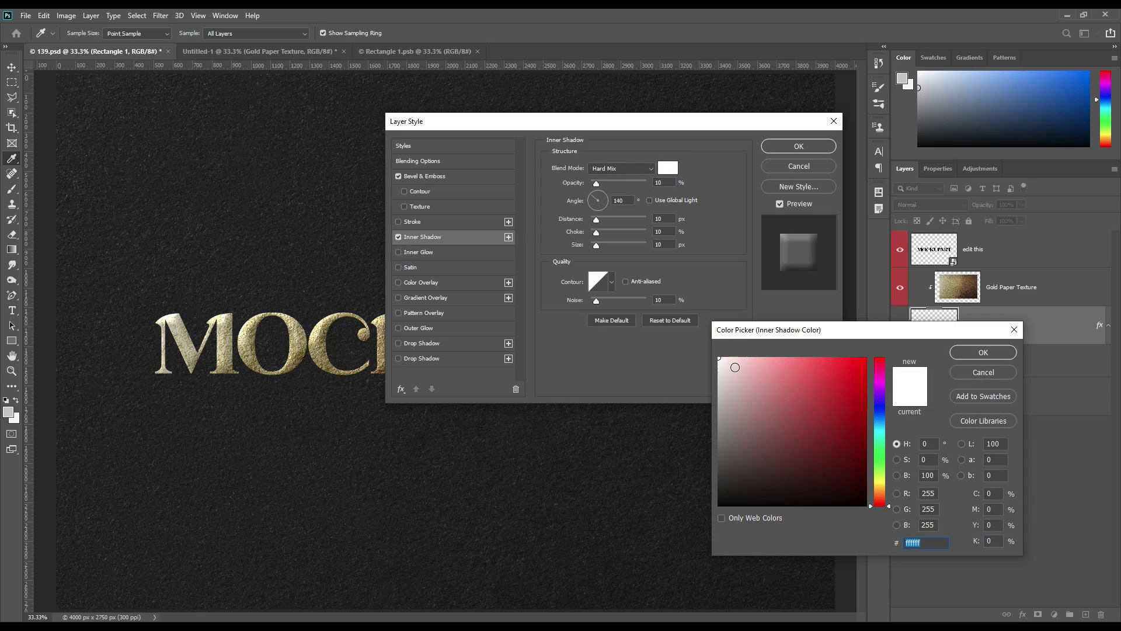
click(972, 352)
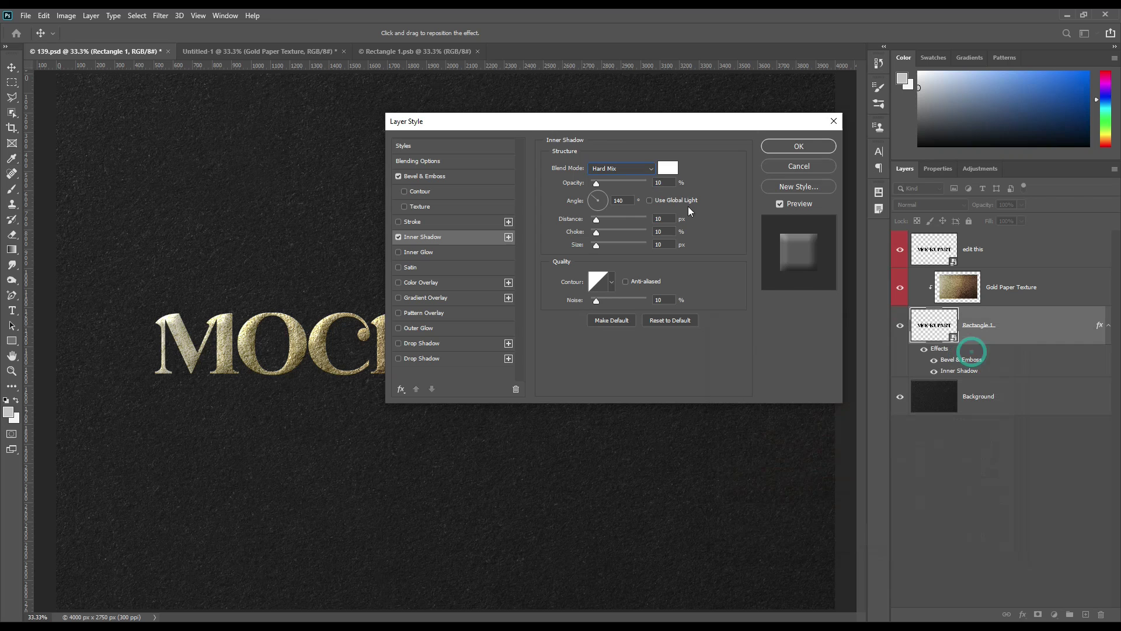
double_click(660, 183)
text(25)
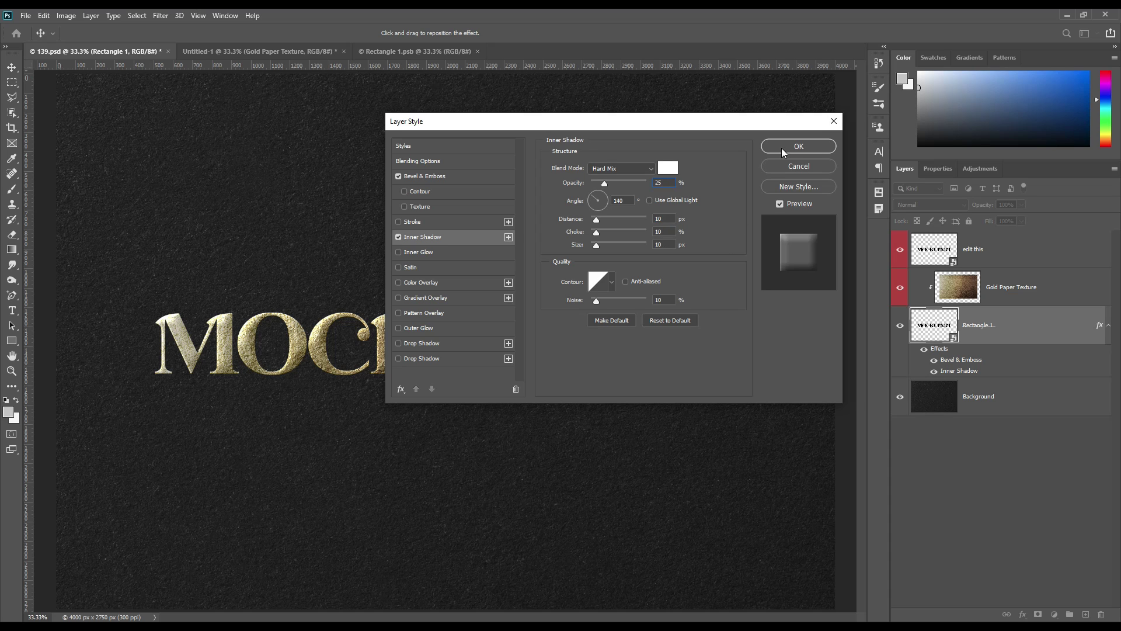
Add two Multiply drop shadows at 25% with distance and size 40, and apply
click(412, 330)
click(441, 343)
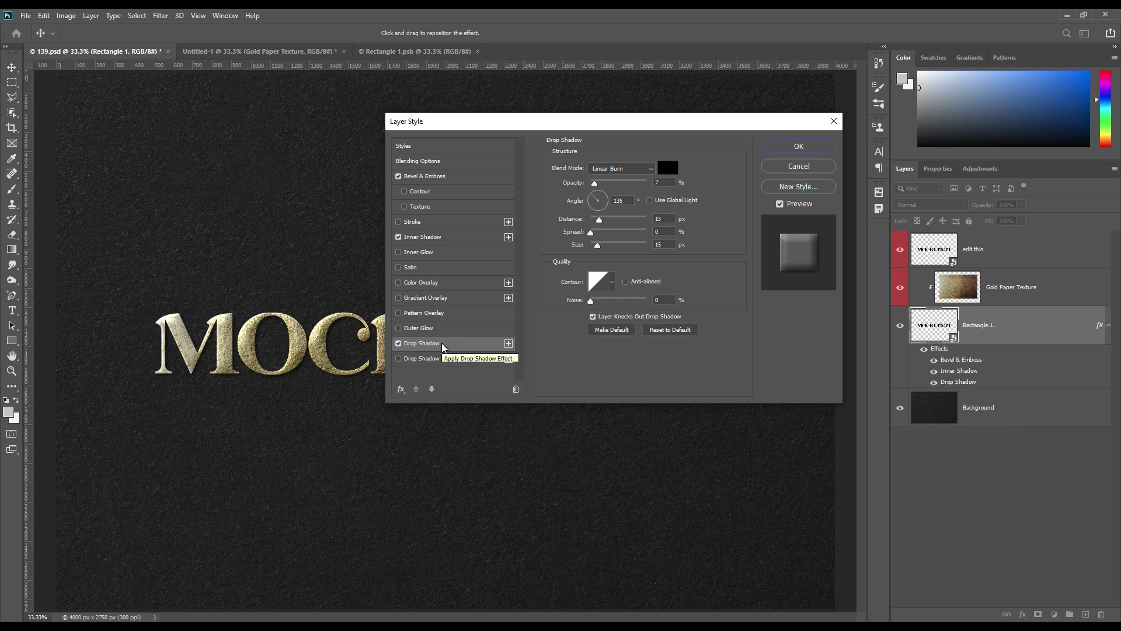
click(637, 167)
click(659, 245)
click(442, 360)
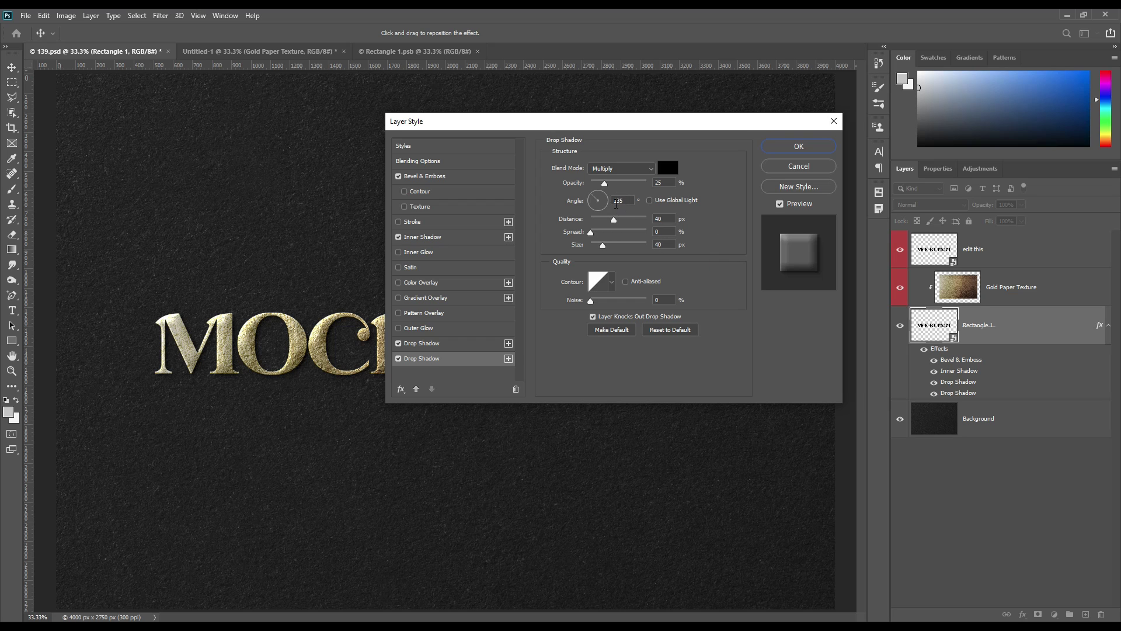
click(790, 146)
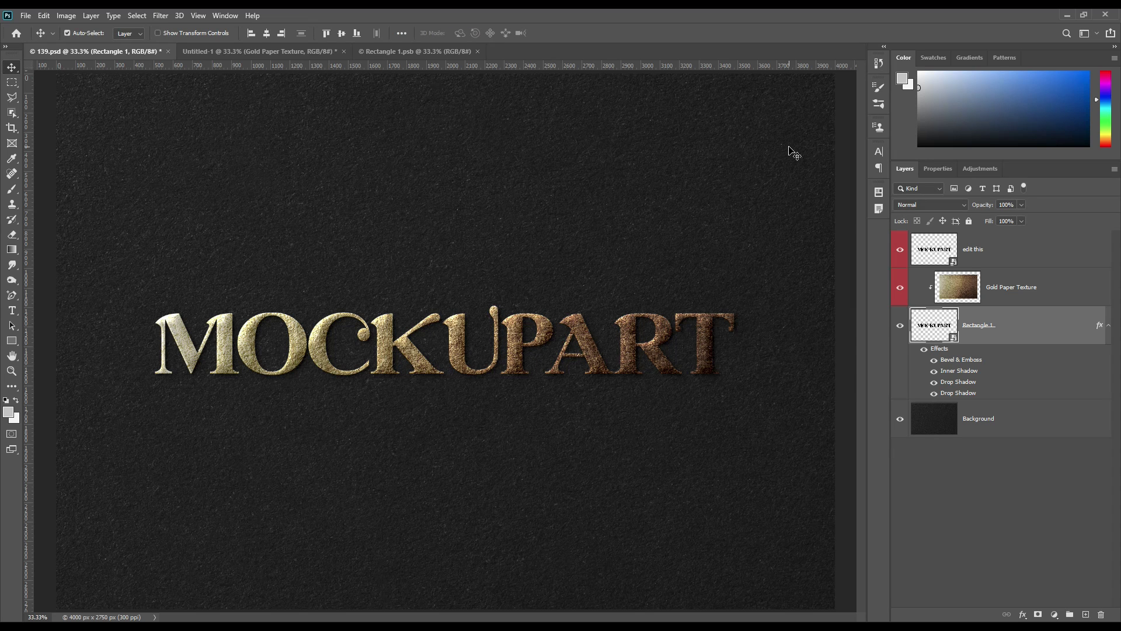
Group the Gold Paper Texture and Rectangle 1 layers into a group named Effect
click(1008, 329)
click(1048, 291)
click(1030, 327)
key(ctrl)
ctrl+click(1031, 329)
click(1026, 294)
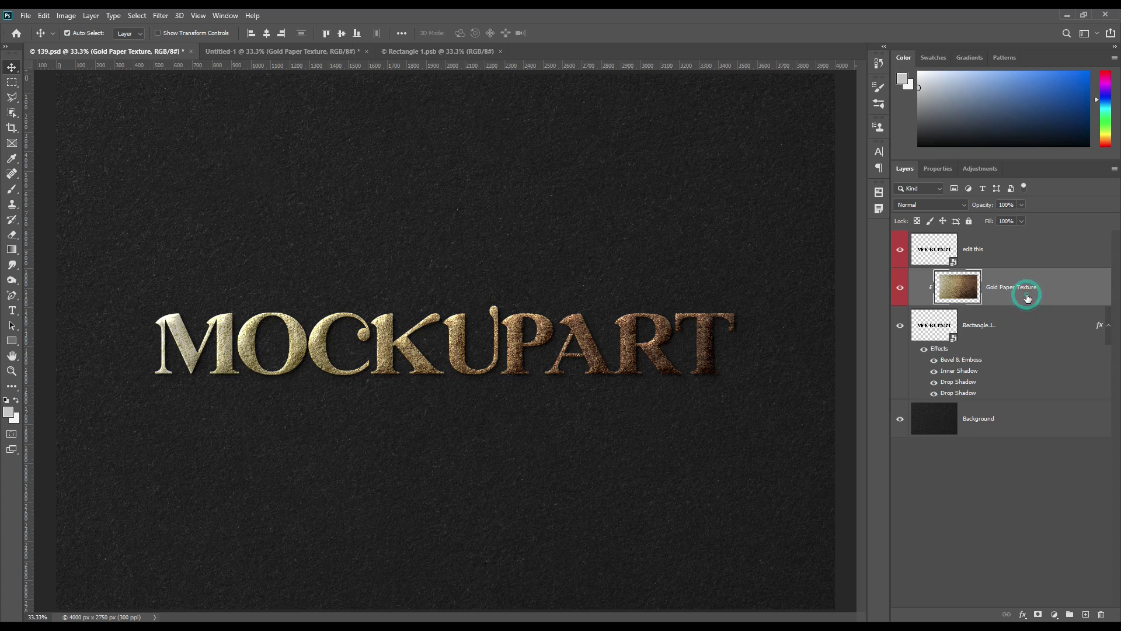
ctrl+click(1046, 329)
drag(1045, 329, 1069, 615)
double_click(949, 282)
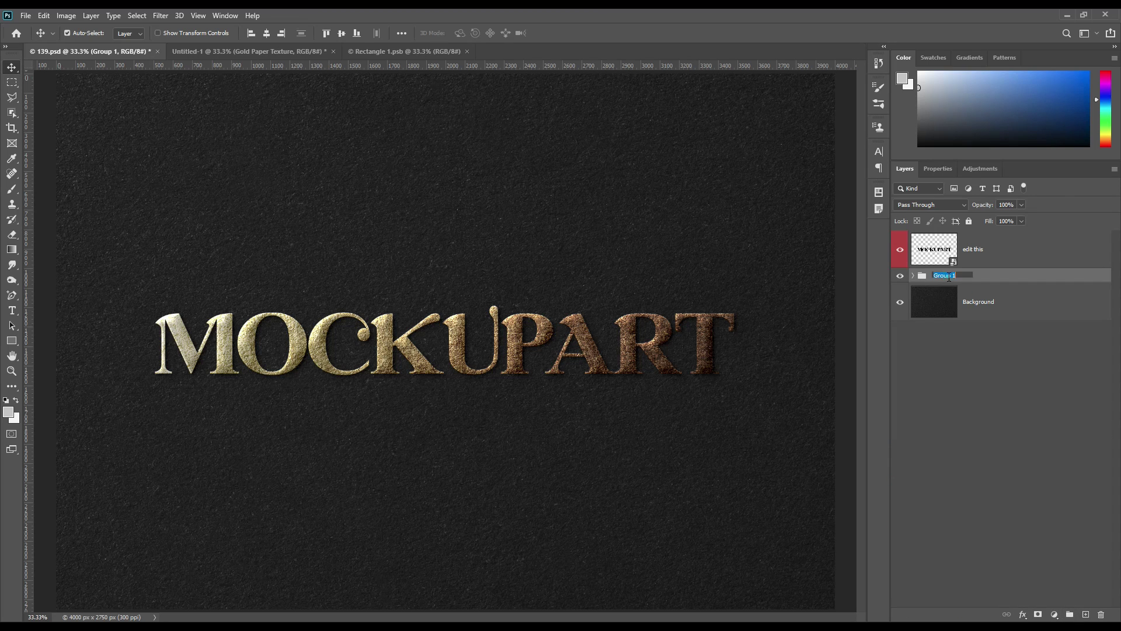
text(Effect)
key(Return)
Duplicate 'edit this' below the original with 100% fill, then select Rectangle 1 inside Effect
click(1021, 246)
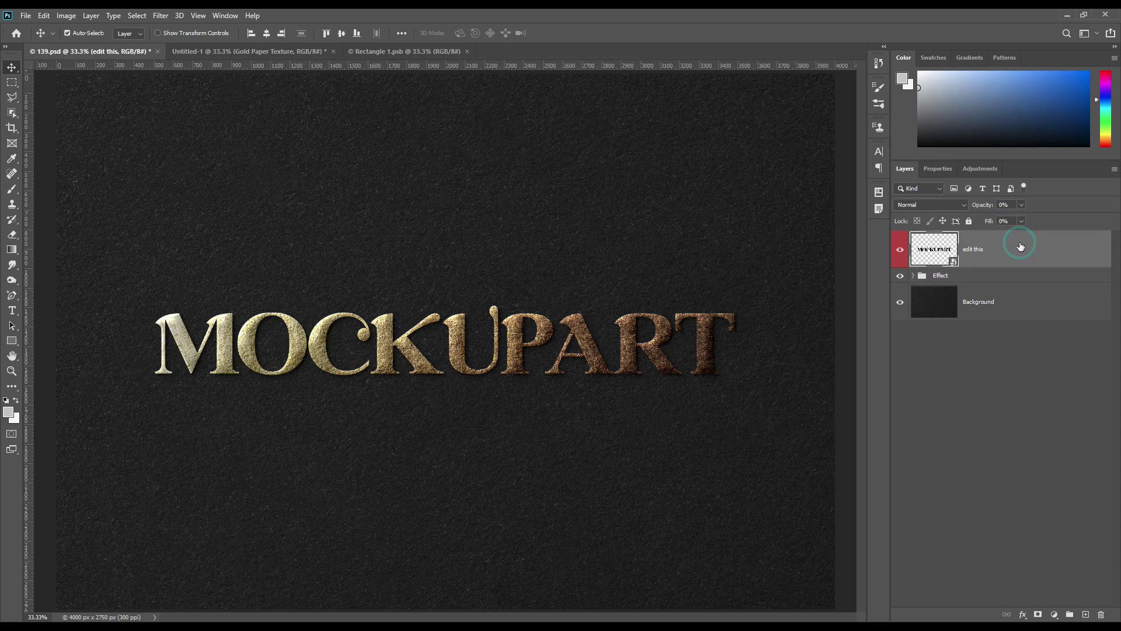
key(ctrl+j)
drag(1018, 250, 987, 295)
click(980, 292)
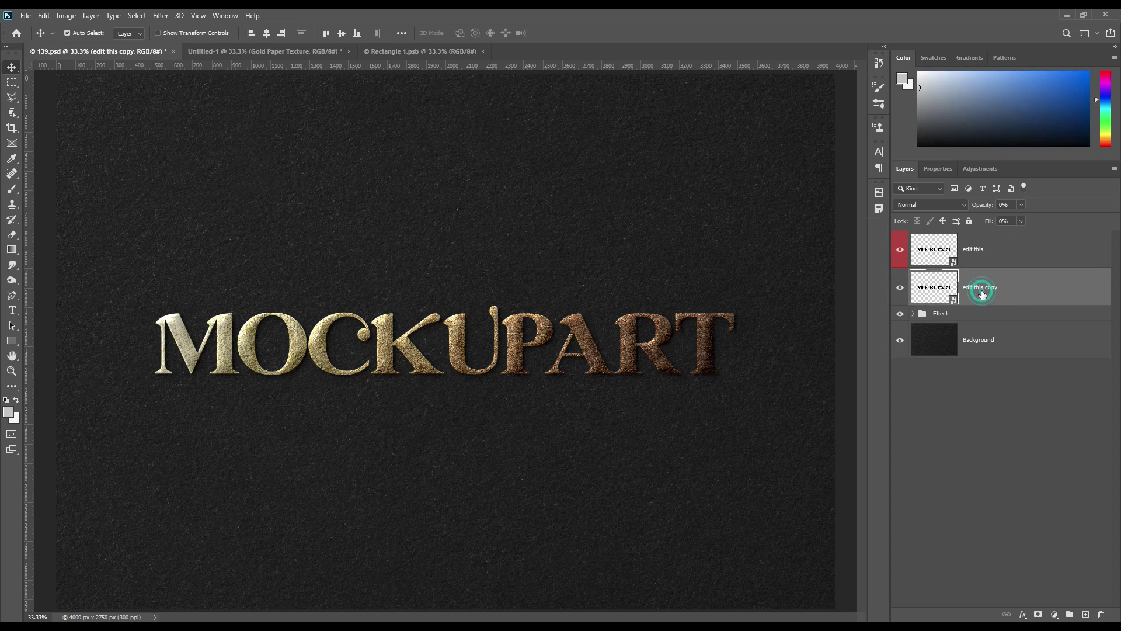
drag(985, 223, 2, 244)
click(1038, 285)
click(1040, 287)
click(912, 314)
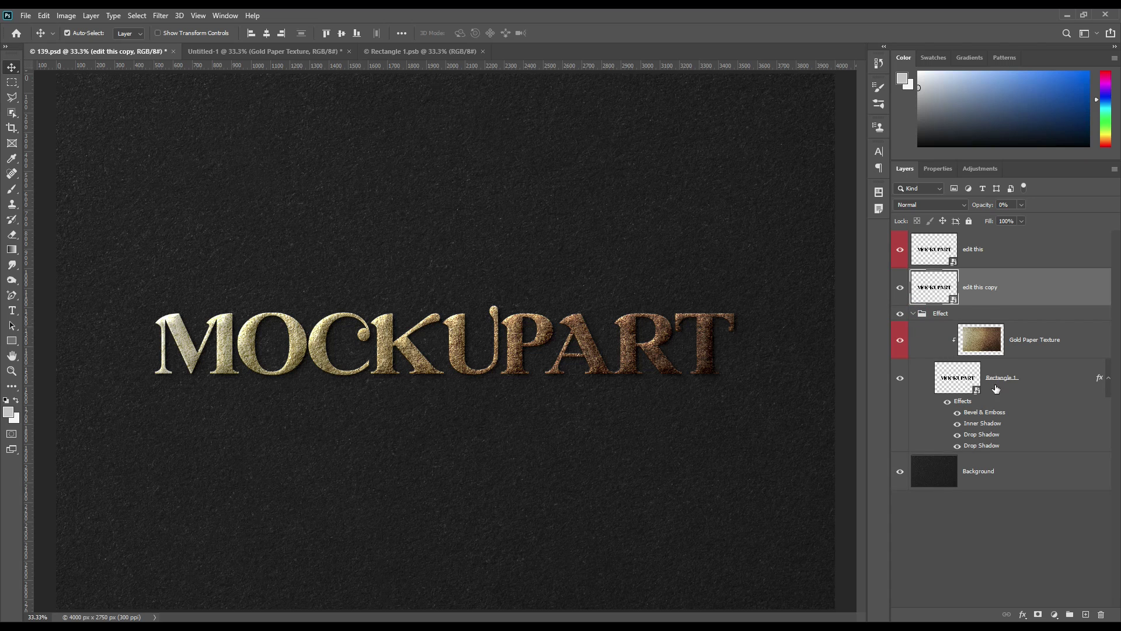
click(1037, 374)
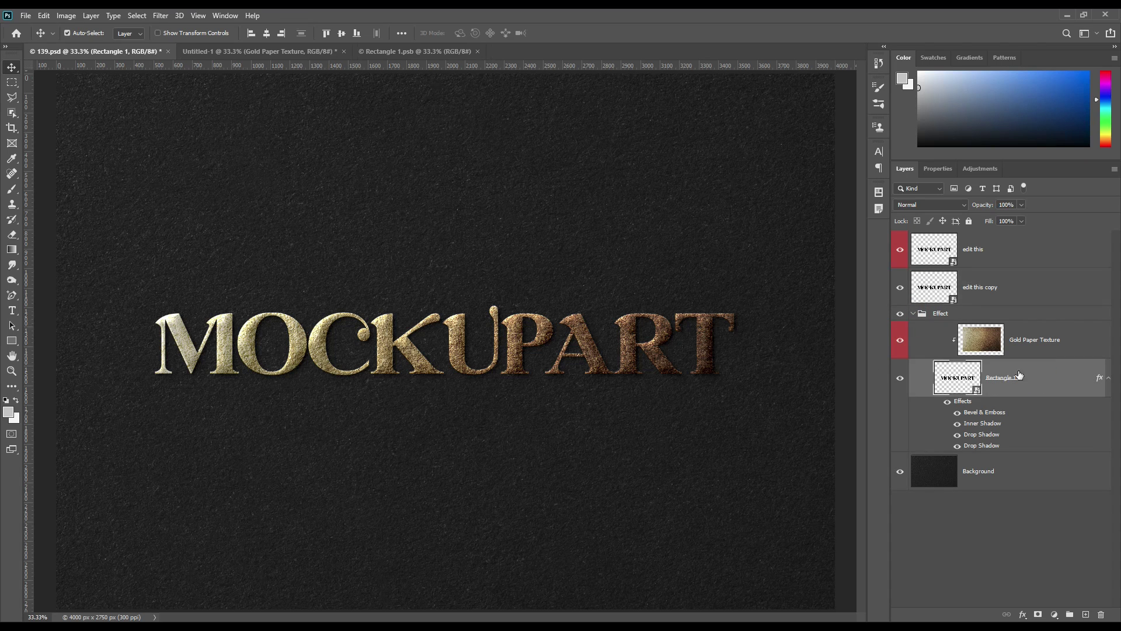
Apply a Gaussian Blur smart filter with a 1.5-pixel radius to Rectangle 1
click(161, 16)
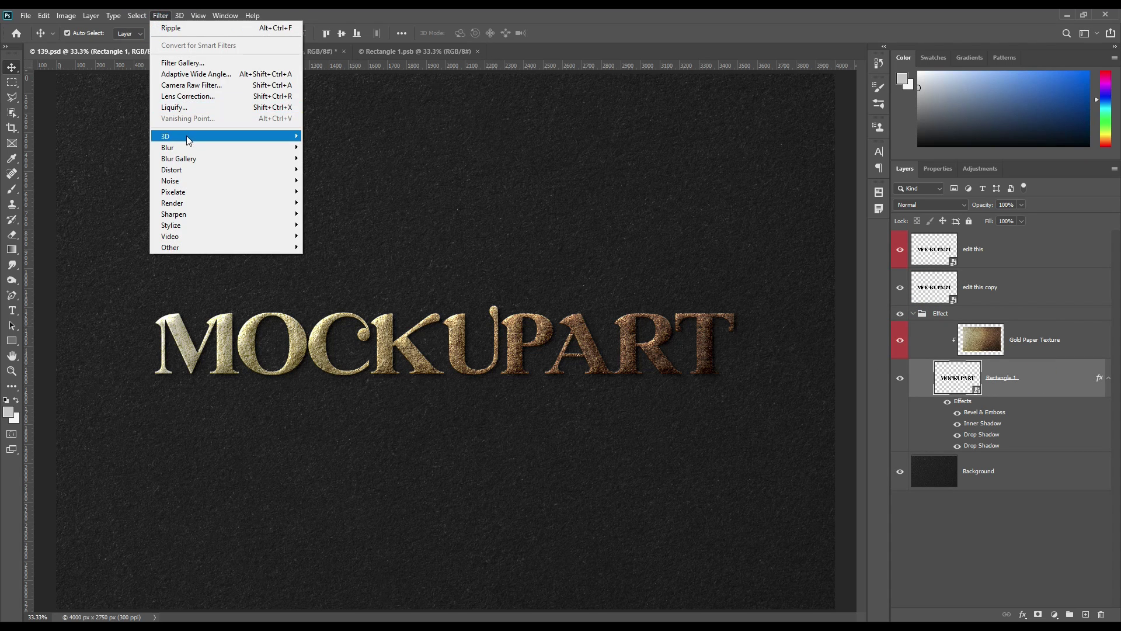
mouse_move(225, 152)
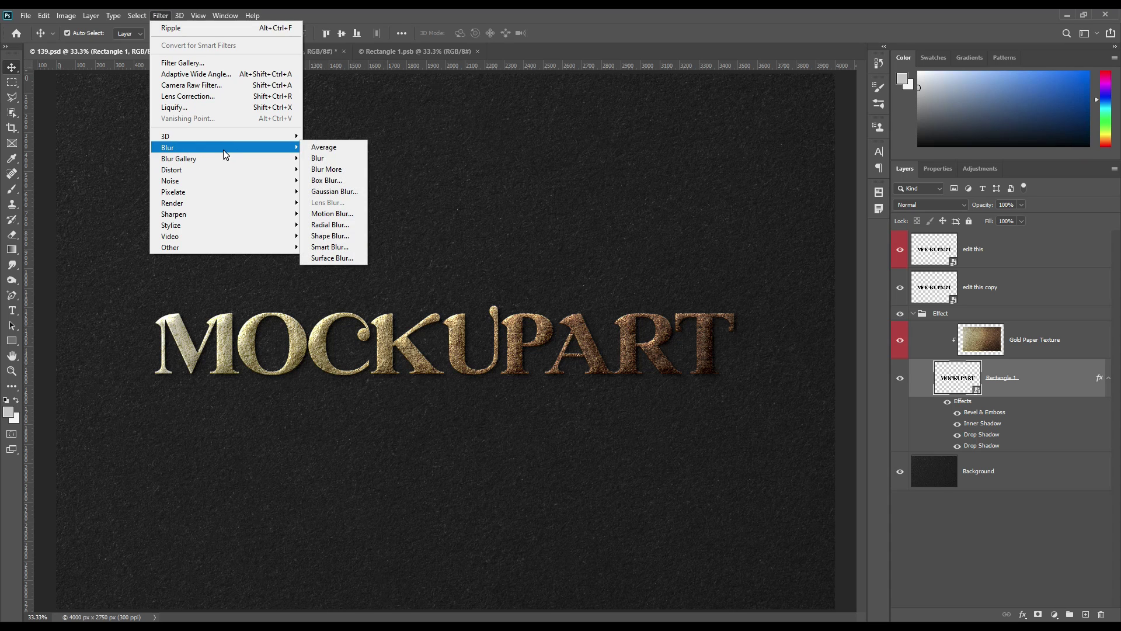
click(339, 191)
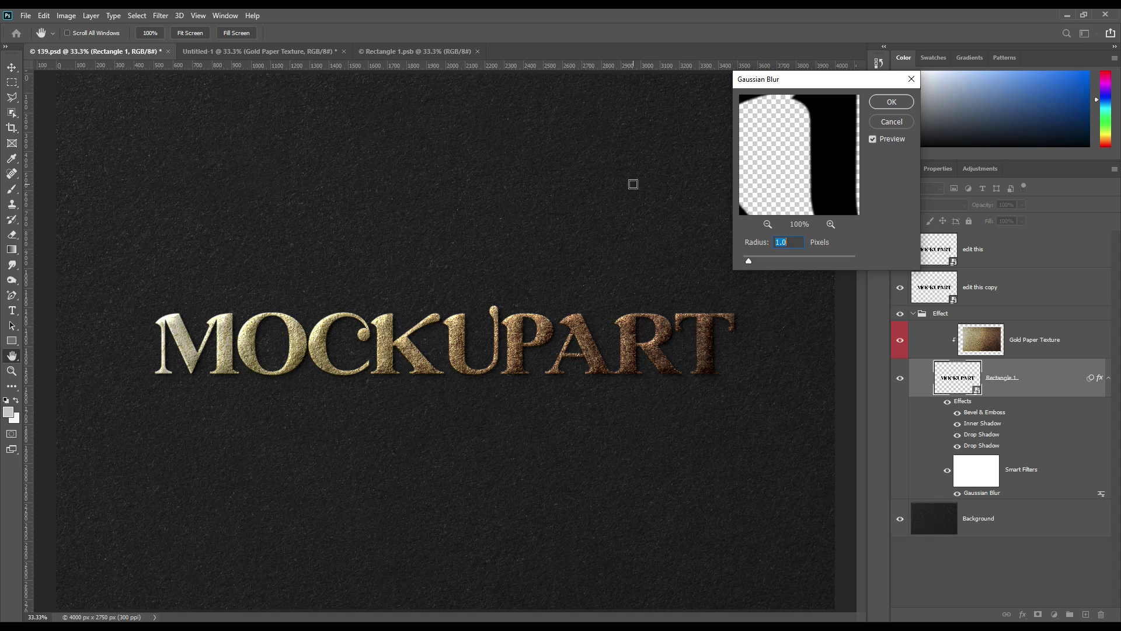
text(1.5)
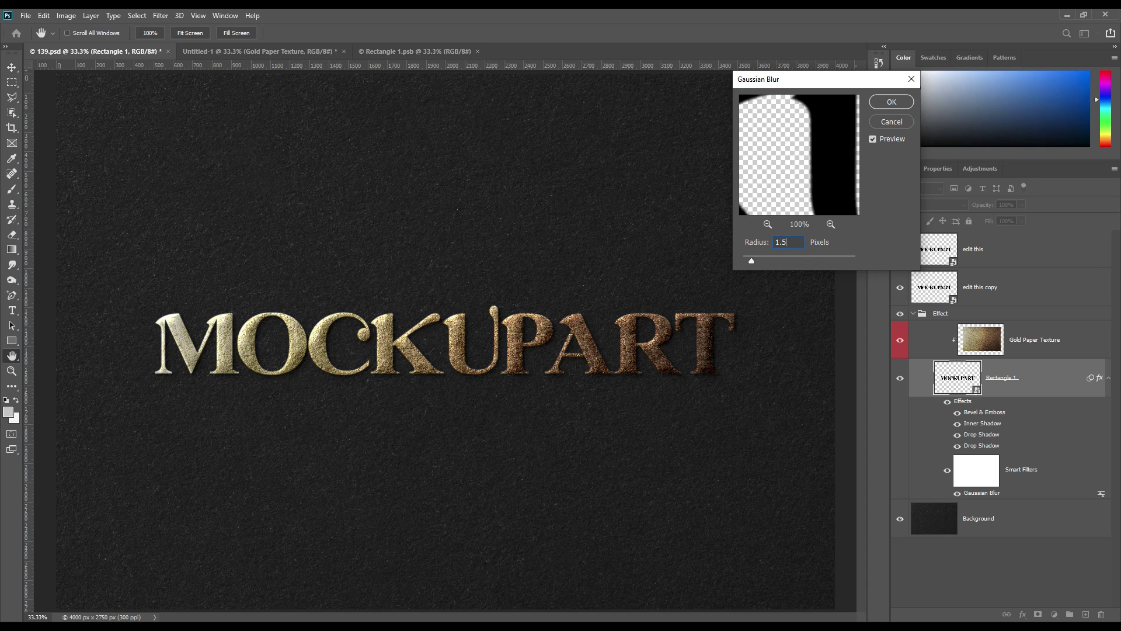
click(886, 100)
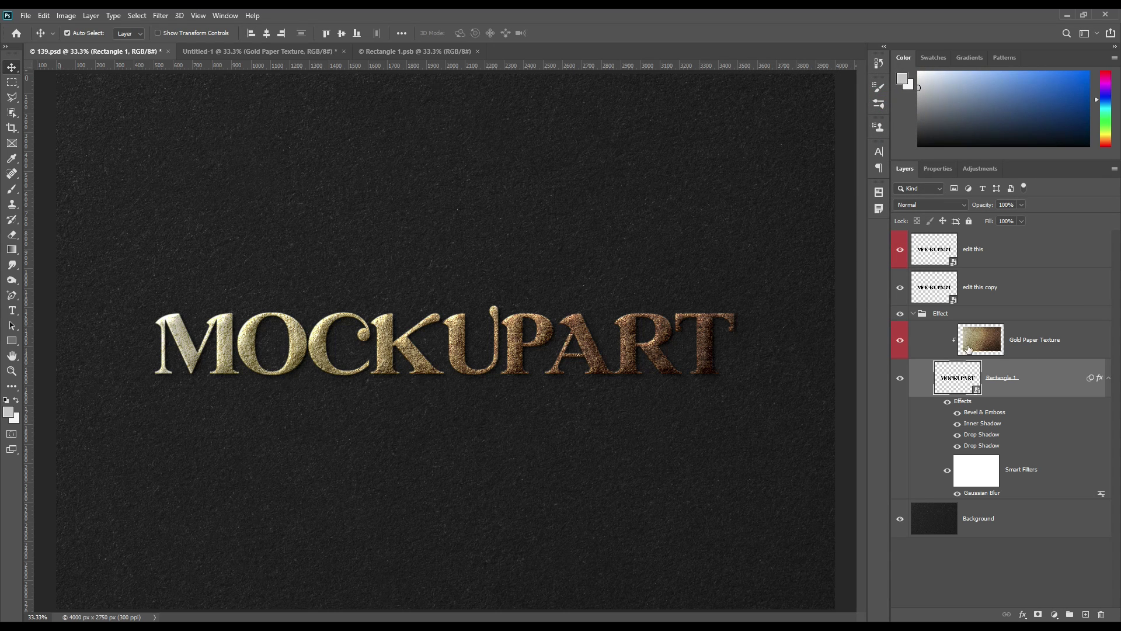
Give the 'edit this copy' layer a Bevel & Emboss of size 3
click(915, 313)
click(1026, 291)
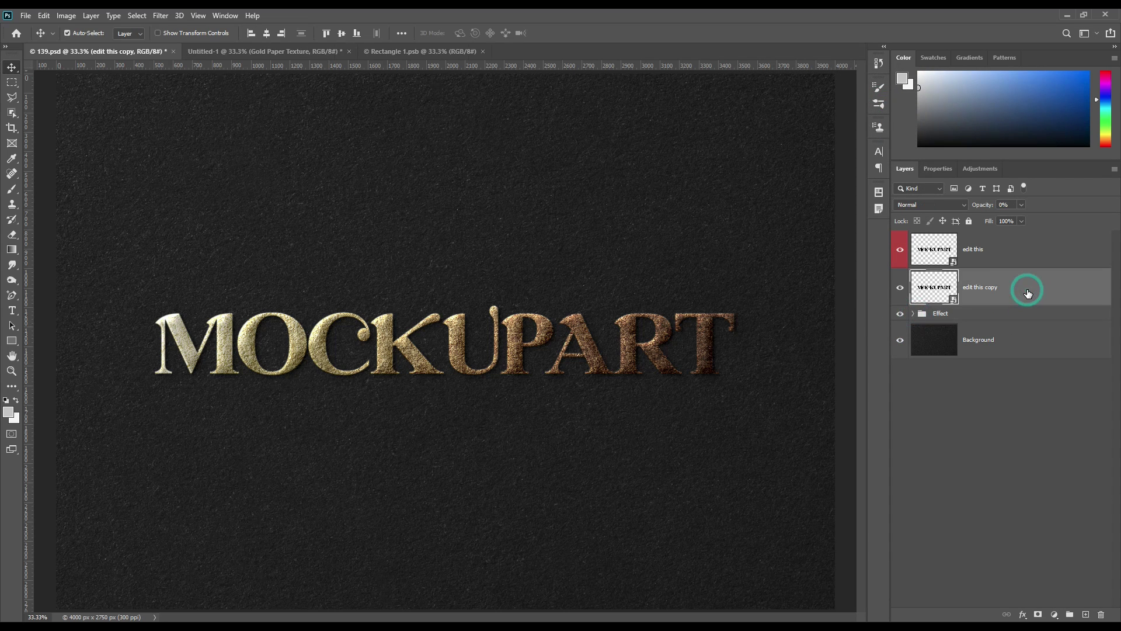
click(1023, 614)
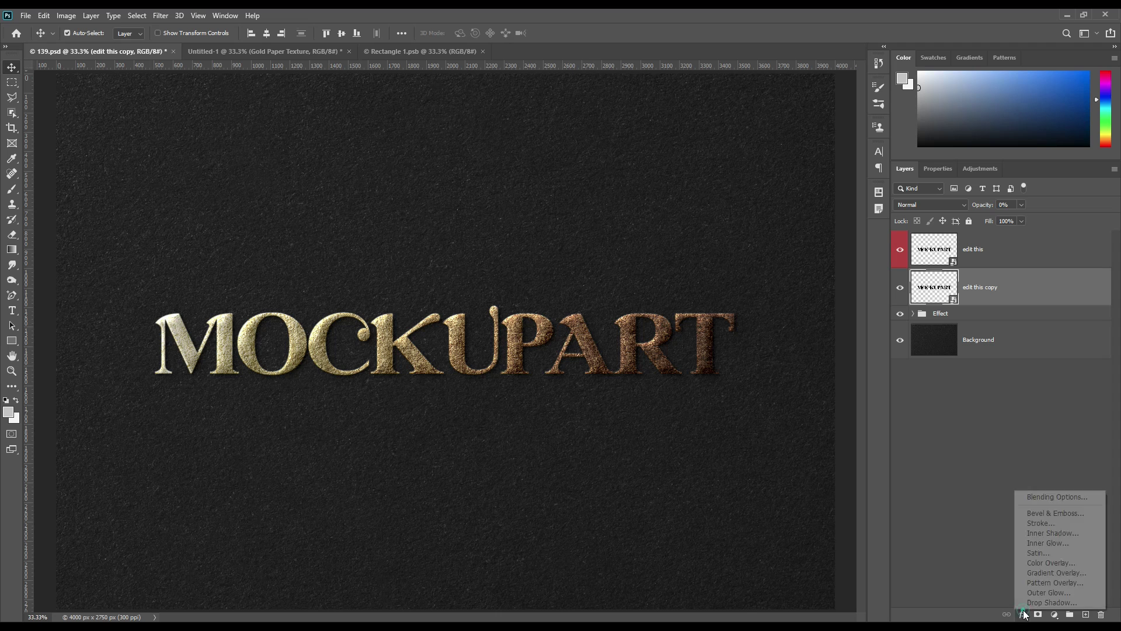
click(1044, 512)
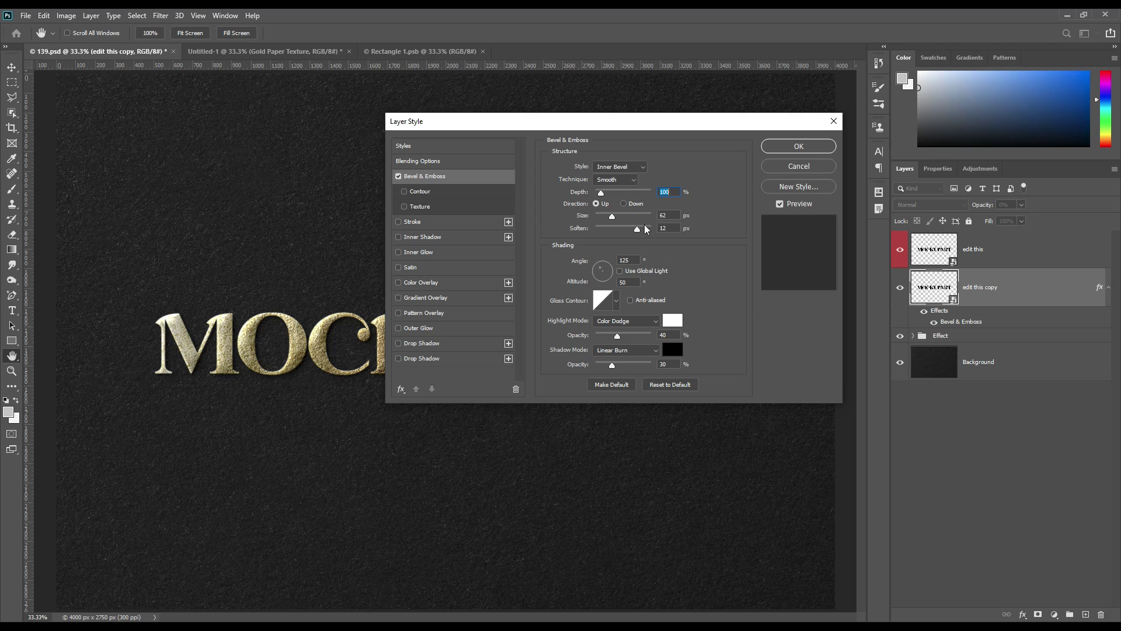
click(672, 214)
text(3)
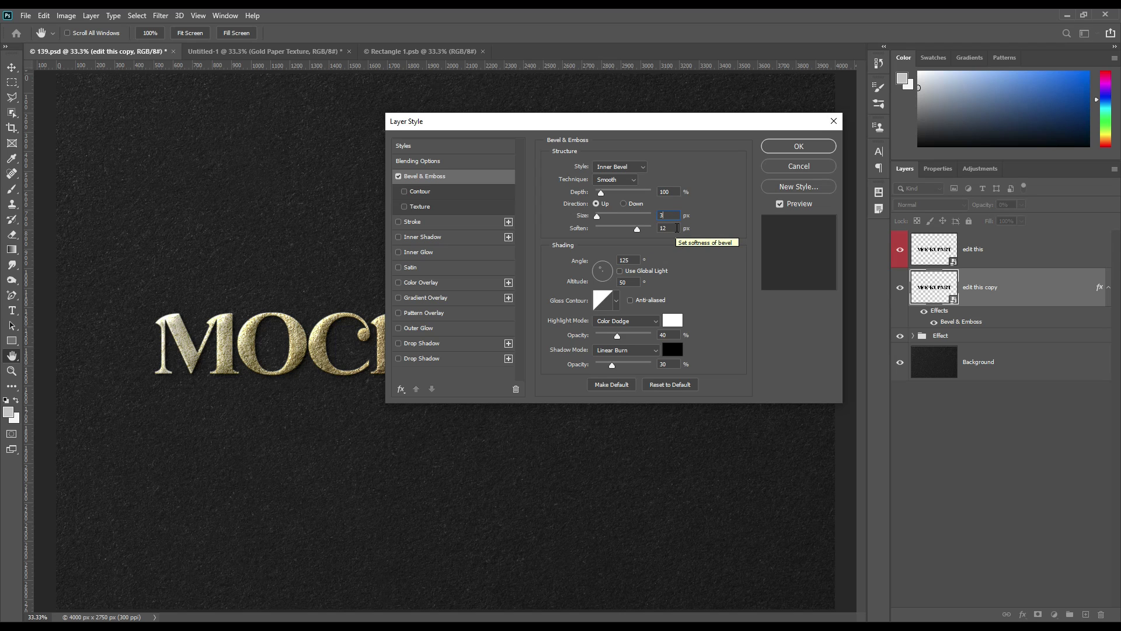
Lower the bevel highlight opacity to 0 and enable Inner Shadow
click(617, 337)
drag(617, 336, 591, 336)
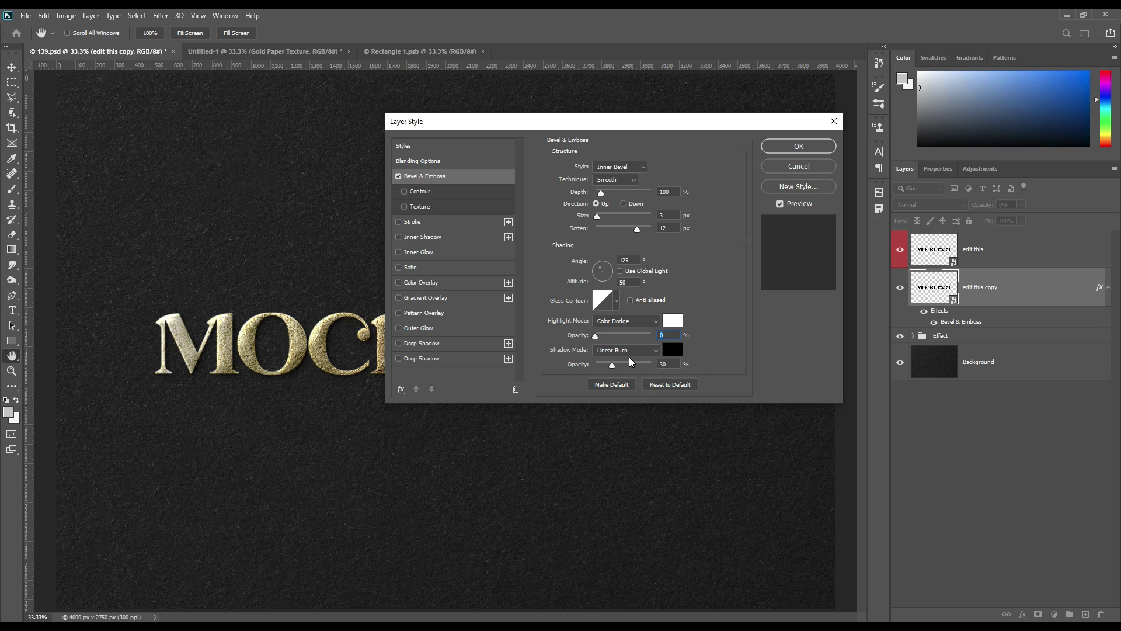
click(421, 236)
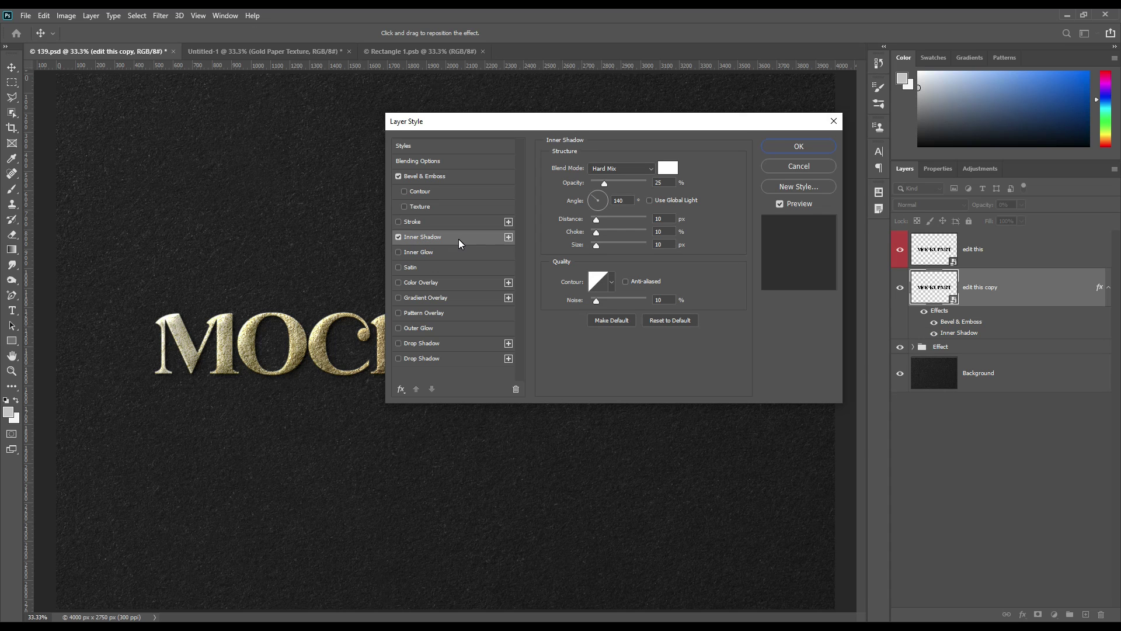
Make the inner shadow black with Linear Burn blending
click(667, 168)
drag(759, 428, 713, 522)
click(983, 352)
click(620, 168)
click(620, 232)
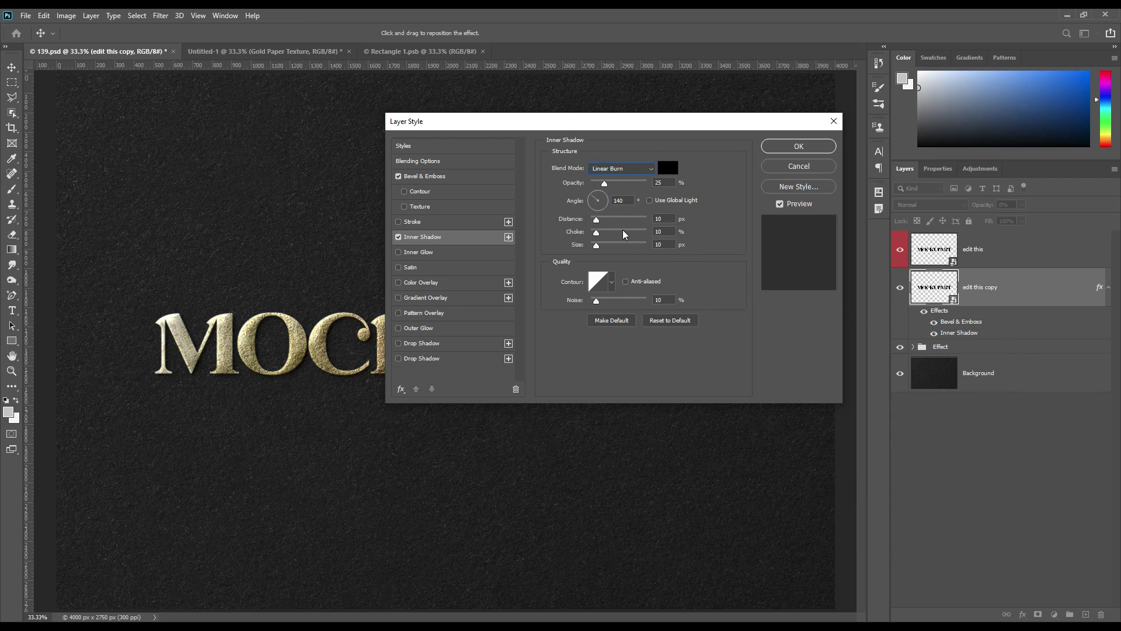
Set inner shadow distance 28, choke 0, size 35, angle -45, and enable Drop Shadow
click(665, 219)
text(28)
click(664, 231)
text(0)
click(660, 244)
text(35)
click(623, 201)
text(-45)
click(438, 344)
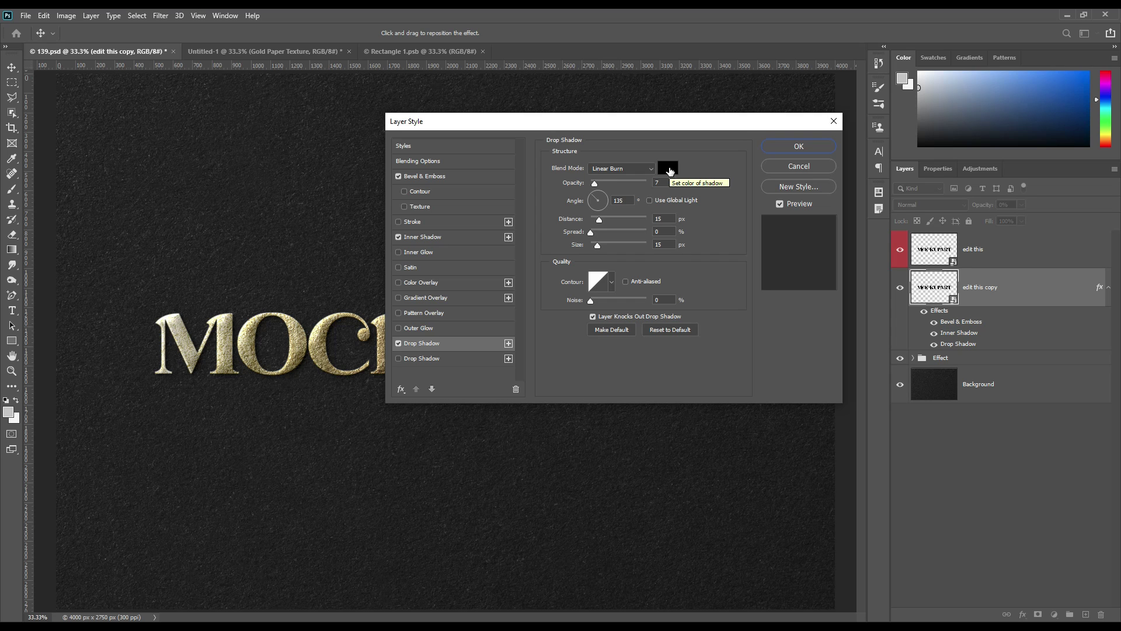
Set the drop shadow to distance 20 px, size 30 px, angle 125° and about 44% opacity
click(663, 219)
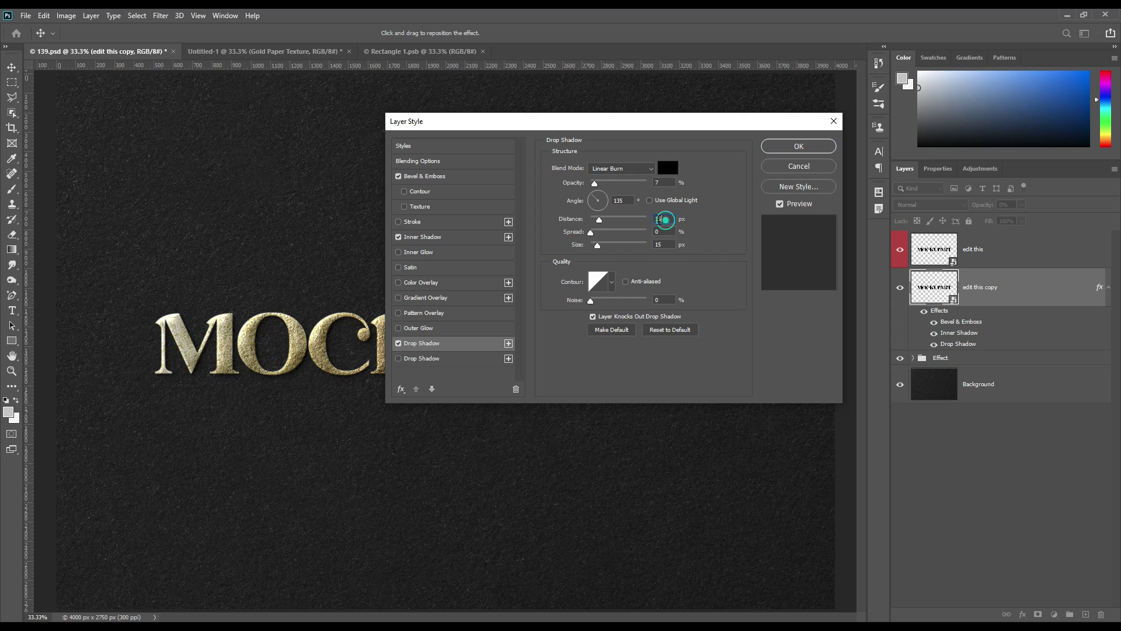
text(20)
click(662, 245)
text(30)
double_click(627, 201)
text(125)
drag(597, 184, 593, 185)
click(661, 218)
click(446, 178)
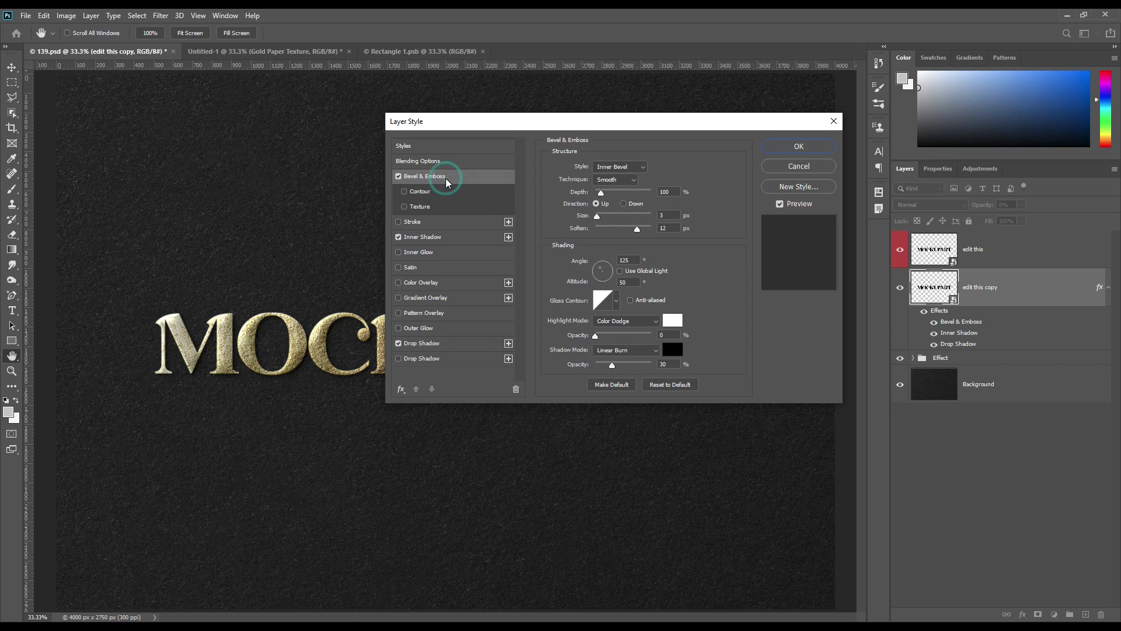
Lower the Inner Shadow opacity to about 32% and apply the layer style to MOCKUPART
click(444, 235)
click(606, 185)
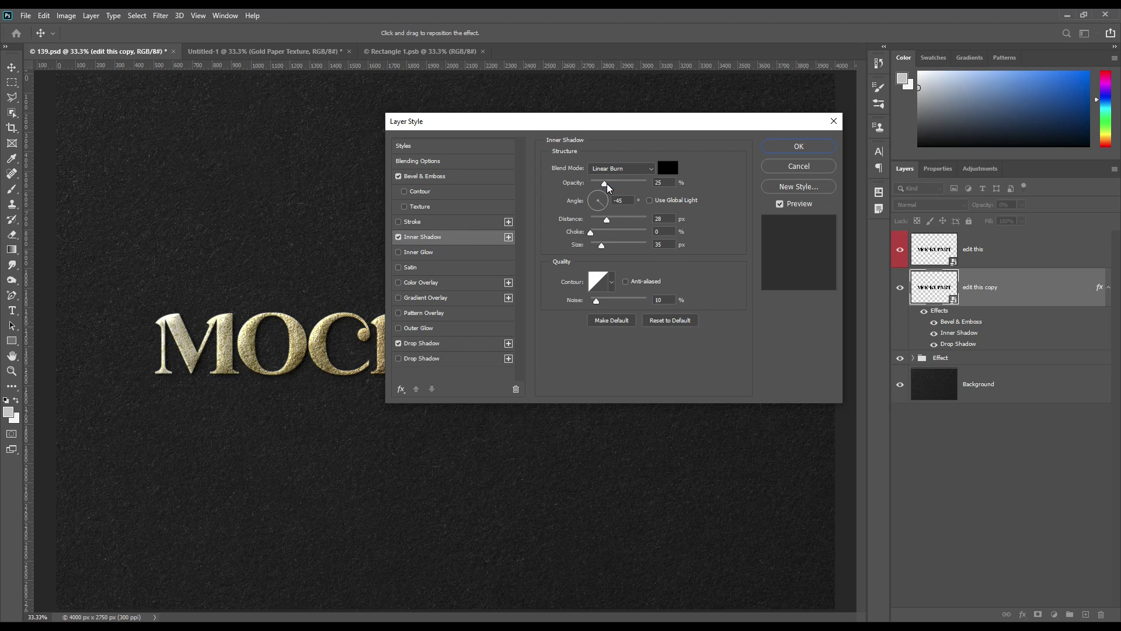
mouse_move(626, 187)
mouse_down()
mouse_move(639, 189)
mouse_move(612, 191)
mouse_up()
click(631, 188)
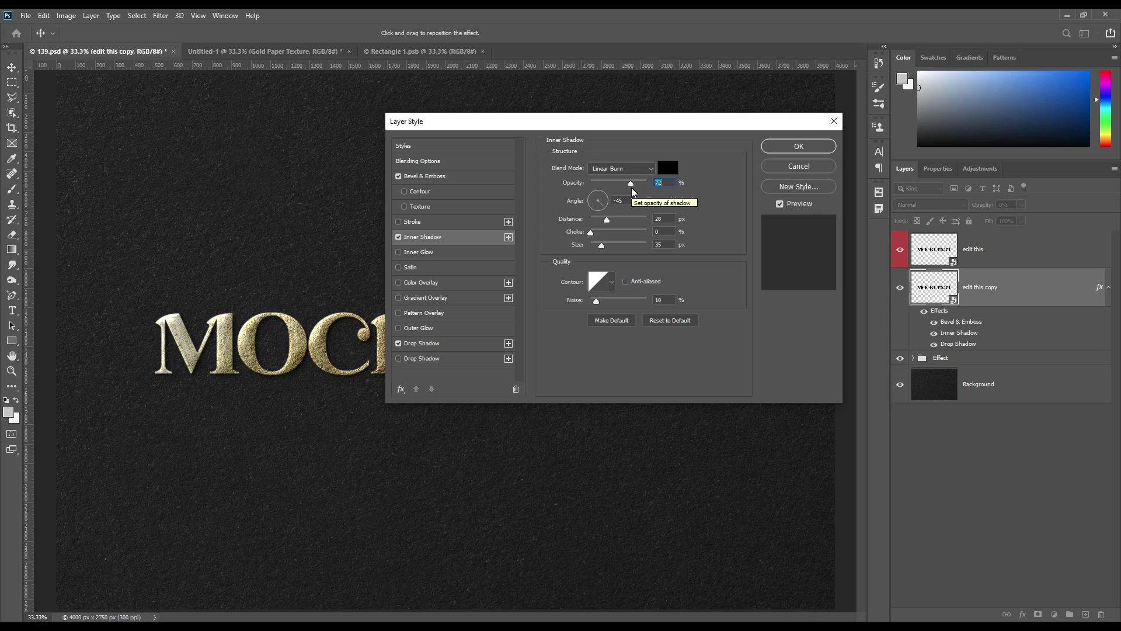
drag(632, 184, 617, 185)
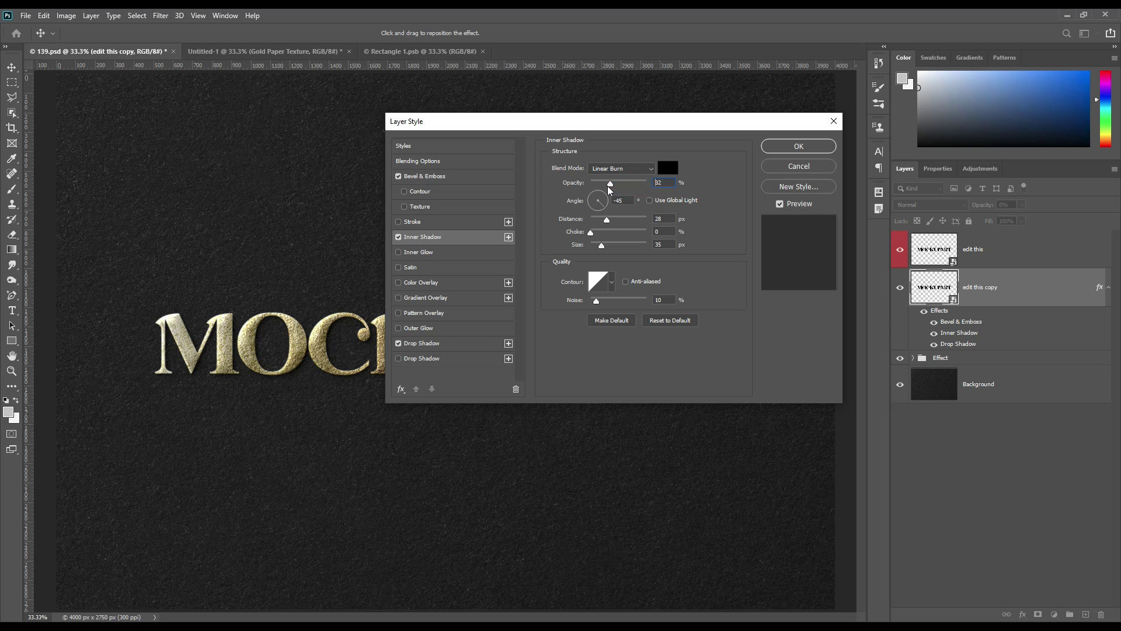
click(799, 146)
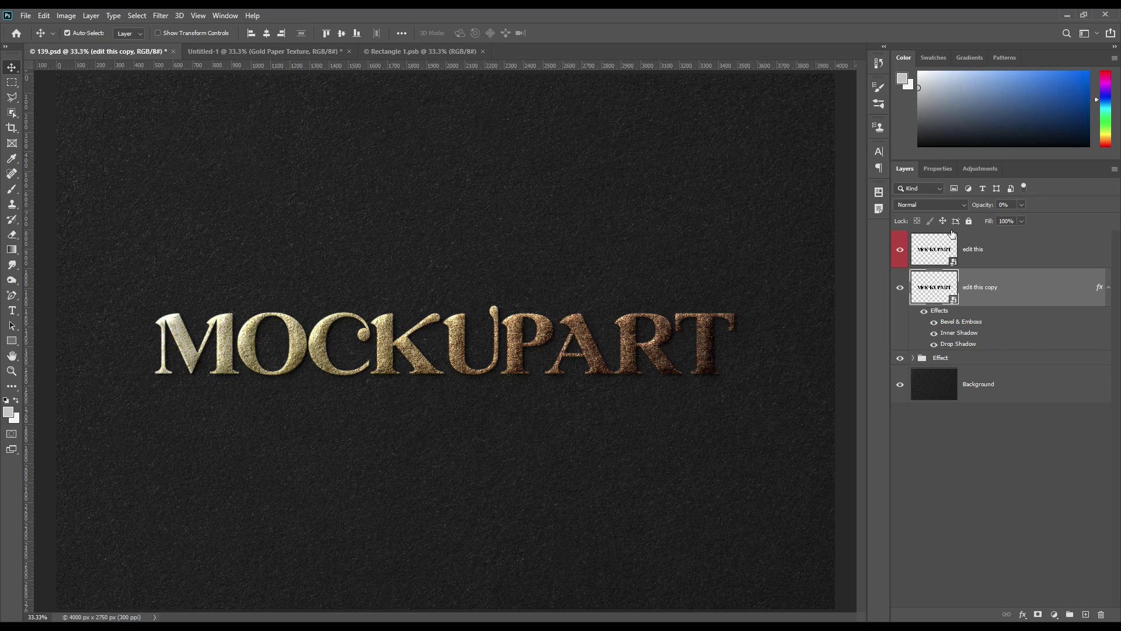
Set 'edit this copy' to 100% opacity with Blend If This Layer 20 and Underlying Layer 67
drag(983, 205, 1053, 209)
double_click(1062, 287)
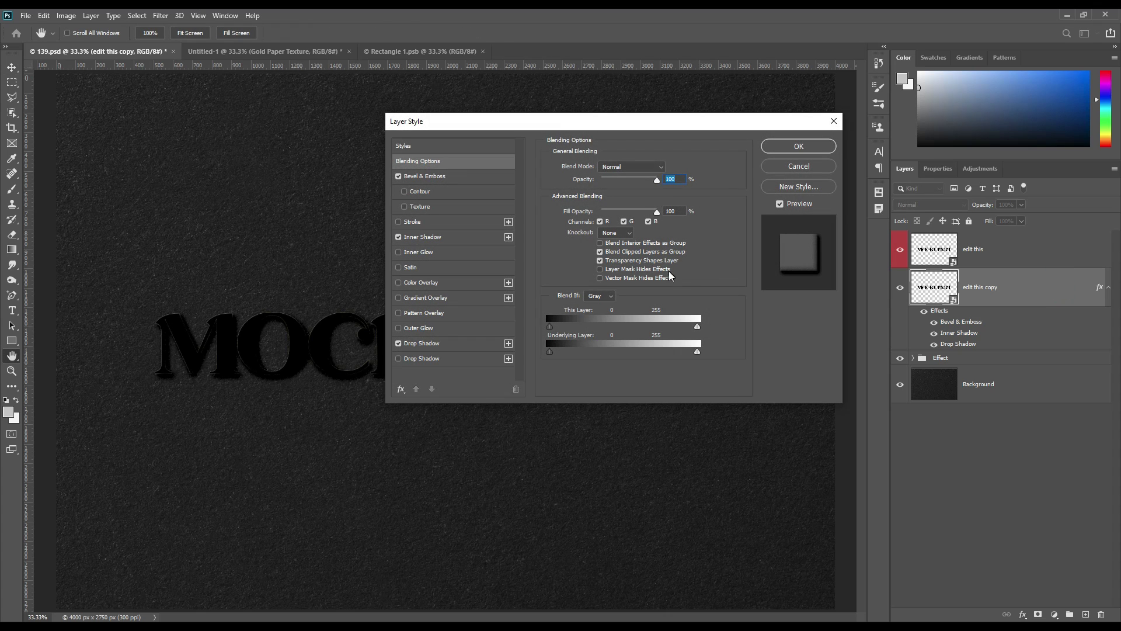
drag(551, 328, 583, 356)
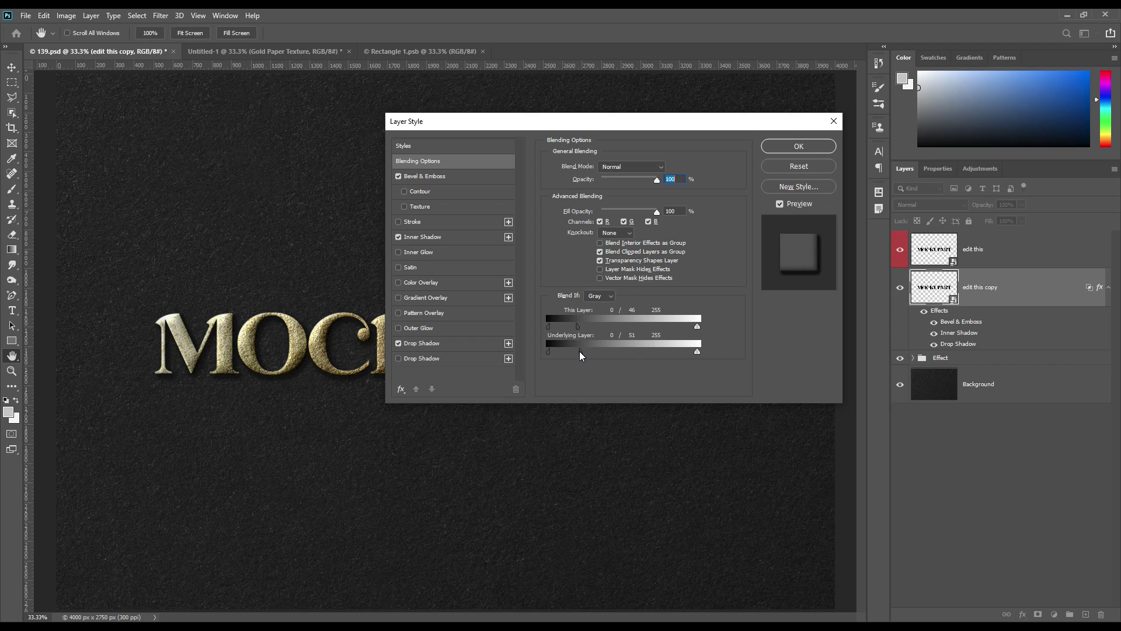
drag(579, 355, 590, 357)
drag(562, 327, 558, 330)
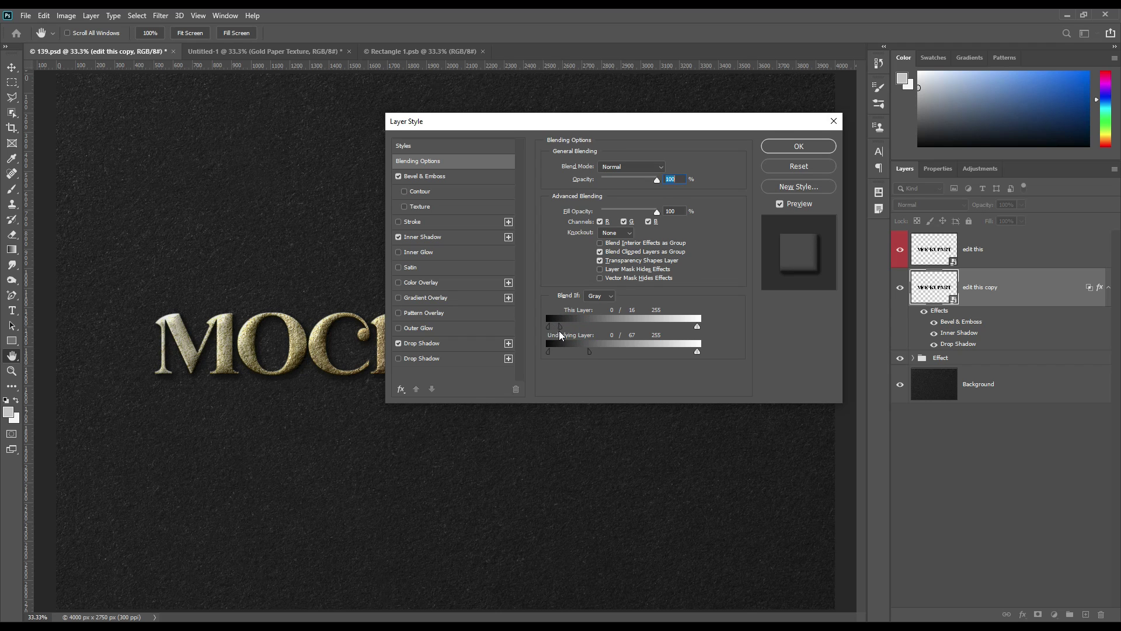
click(811, 146)
click(901, 288)
click(901, 288)
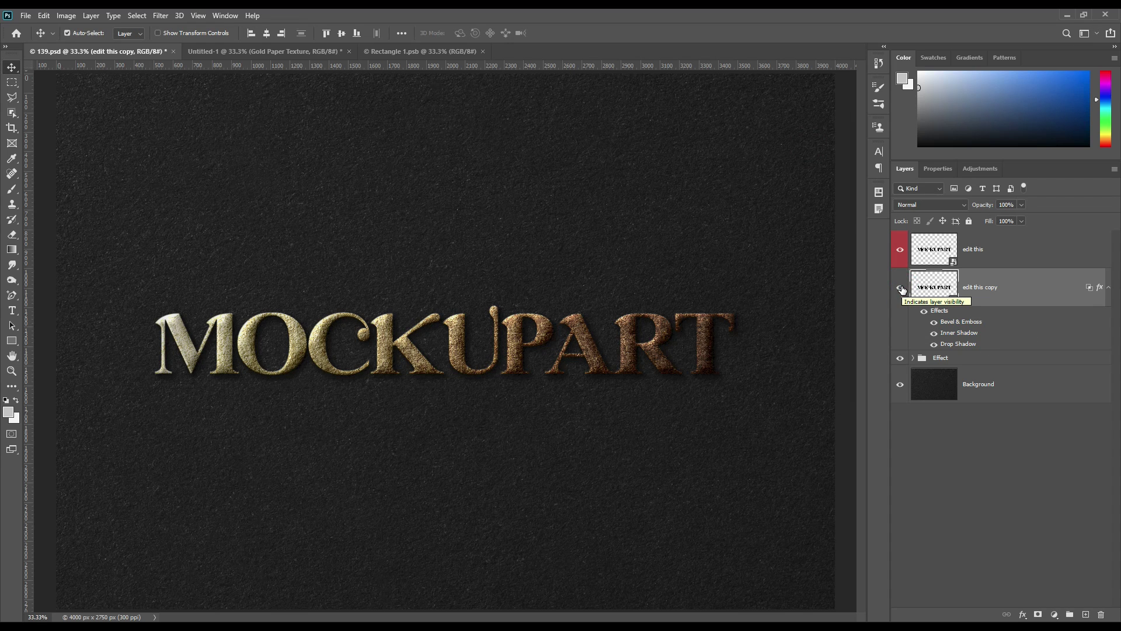
Duplicate 'edit this copy' with Ctrl+J into 'edit this copy 2', keeping its three effects
click(1037, 289)
click(1108, 288)
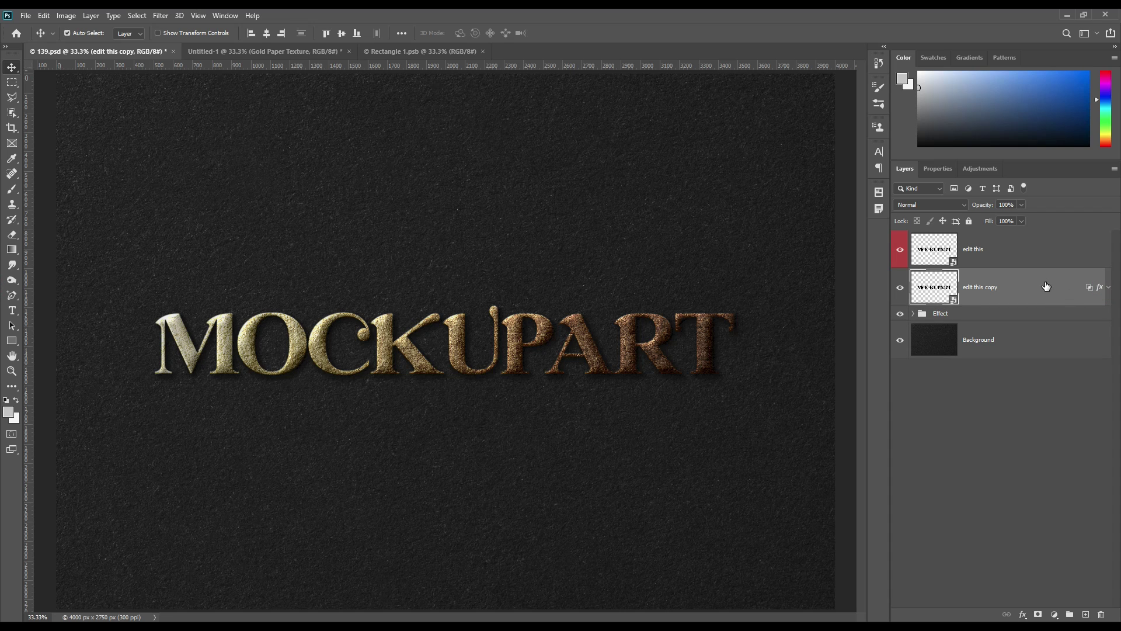
key(ctrl+j)
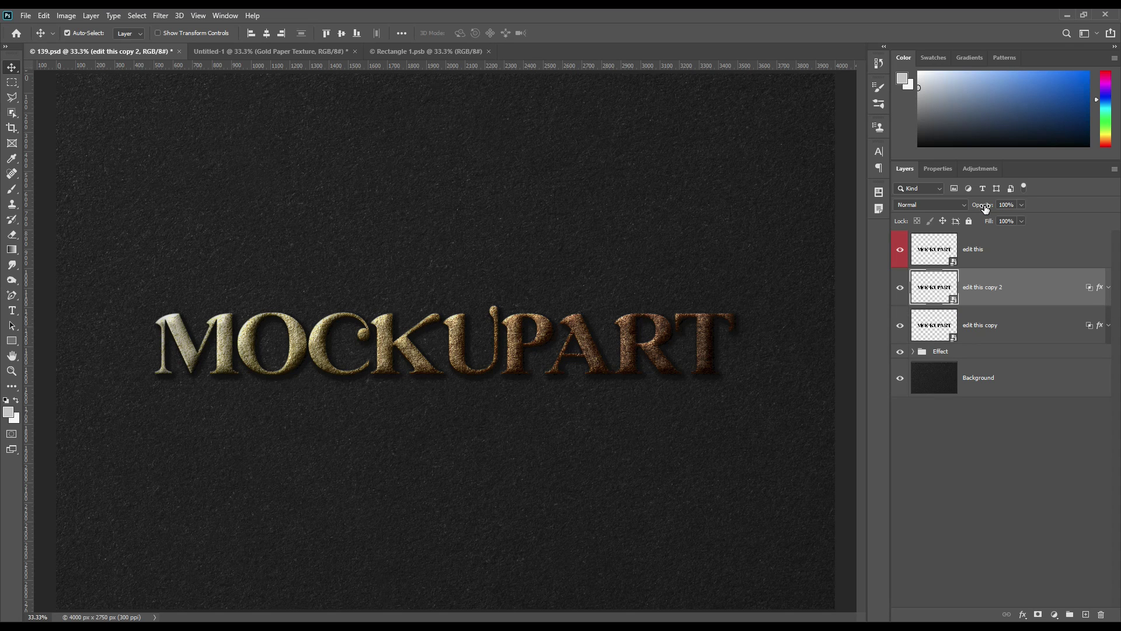
click(1108, 287)
click(935, 343)
Disable Drop Shadow in 'edit this copy 2' layer style, leaving Bevel & Emboss and Inner Shadow on
click(933, 344)
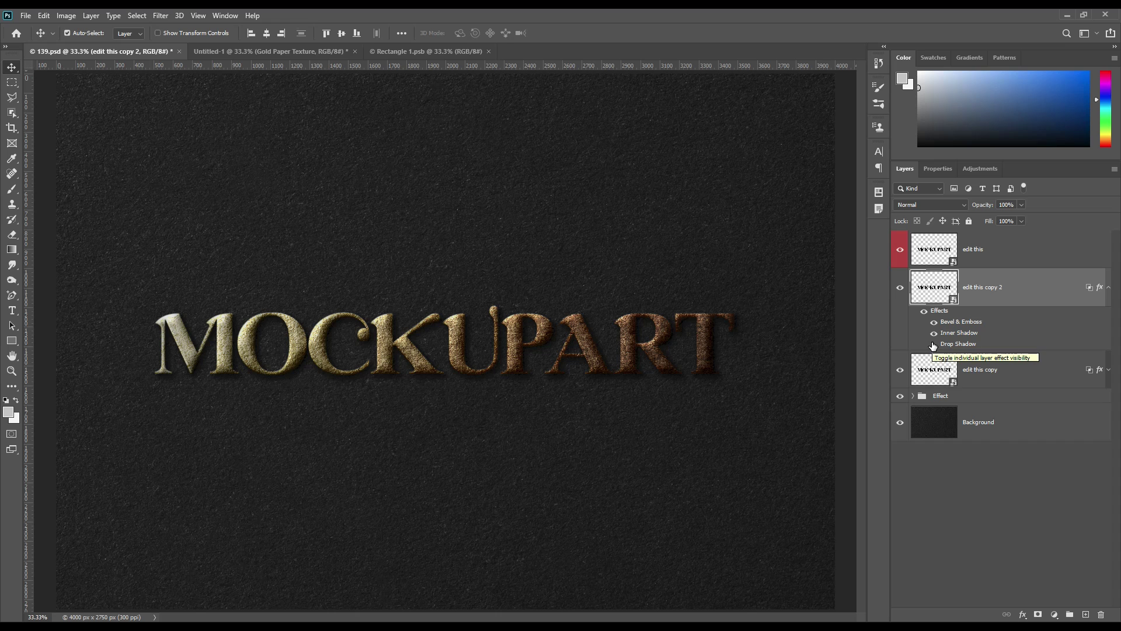
click(956, 344)
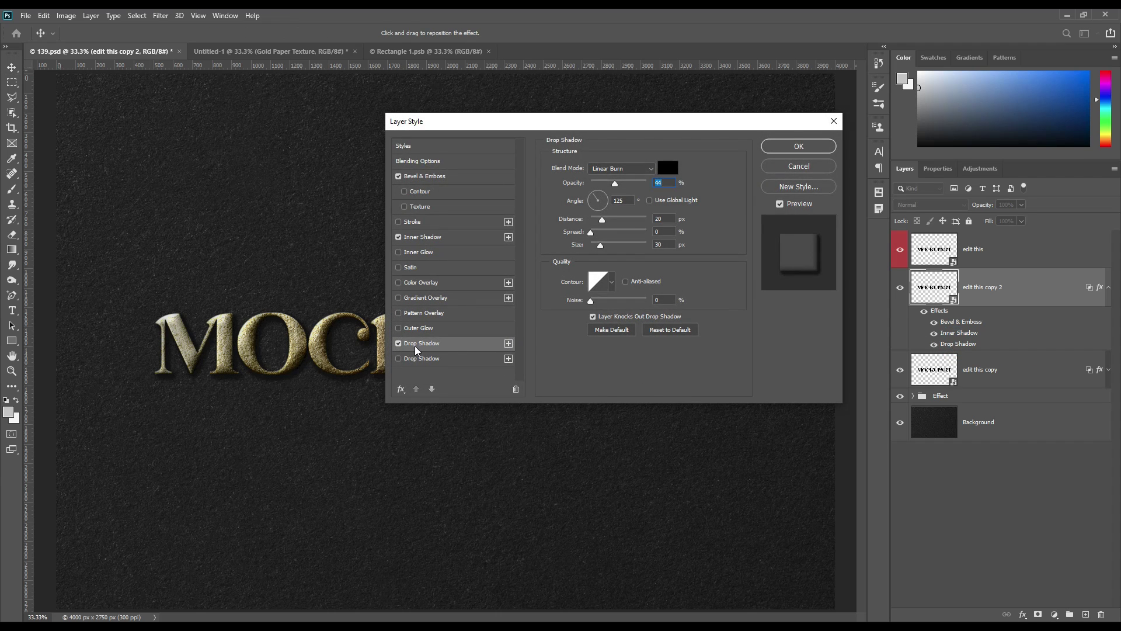
click(399, 343)
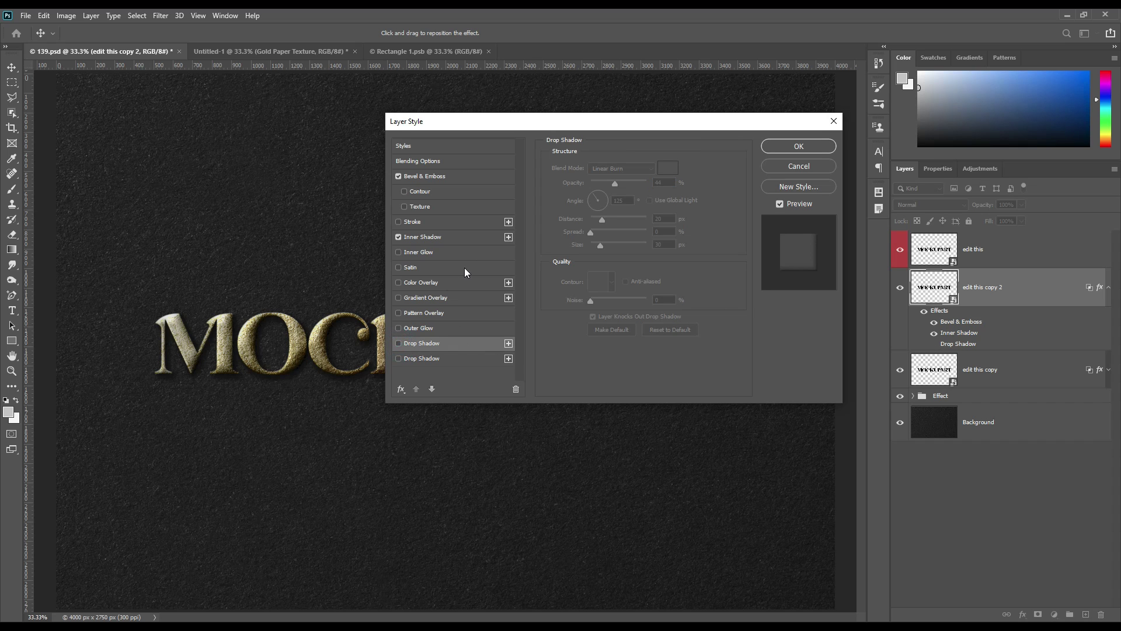
click(598, 363)
click(798, 147)
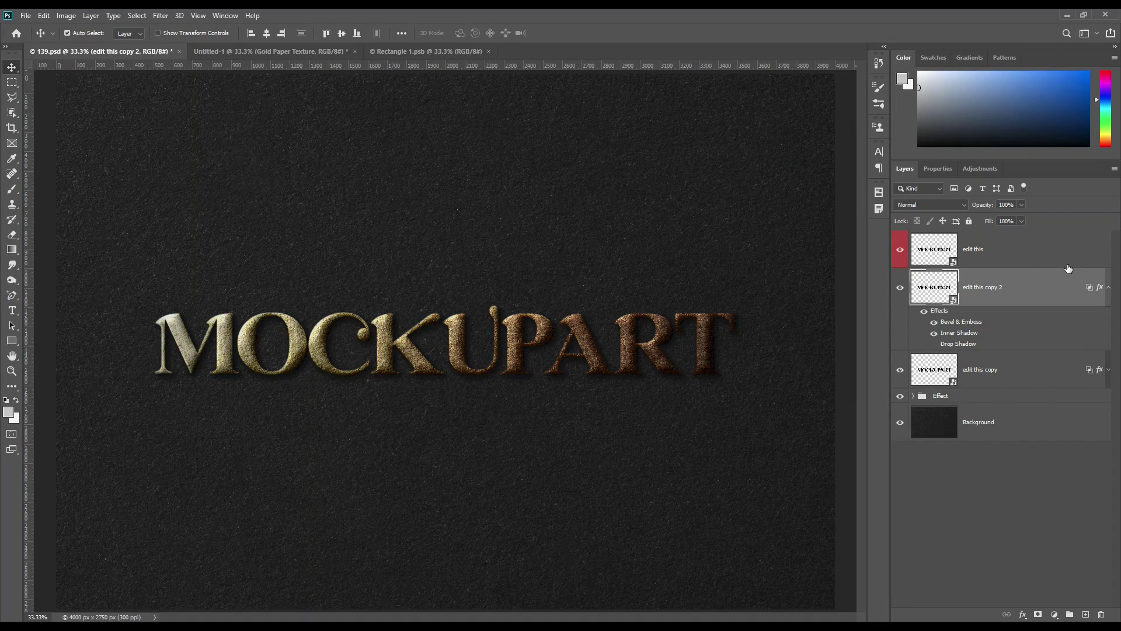
Reduce the opacity of 'edit this copy 2' to 88%
click(1107, 287)
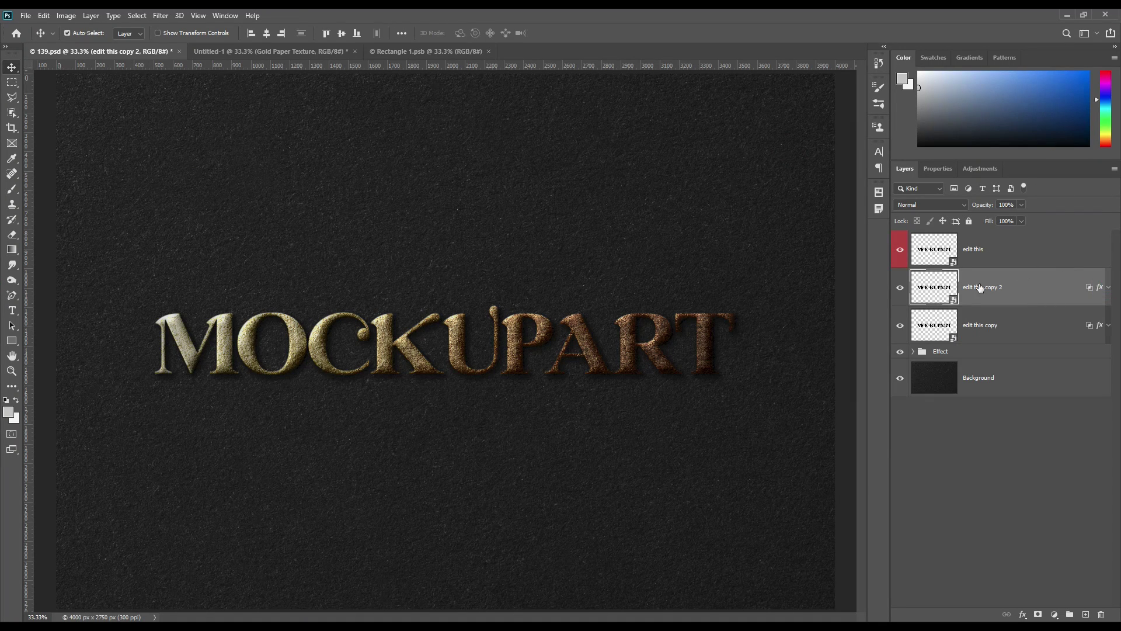
drag(985, 209, 973, 209)
click(899, 287)
click(900, 287)
Group both 'edit this copy' layers into a new group named 'Inner shadow'
click(1030, 447)
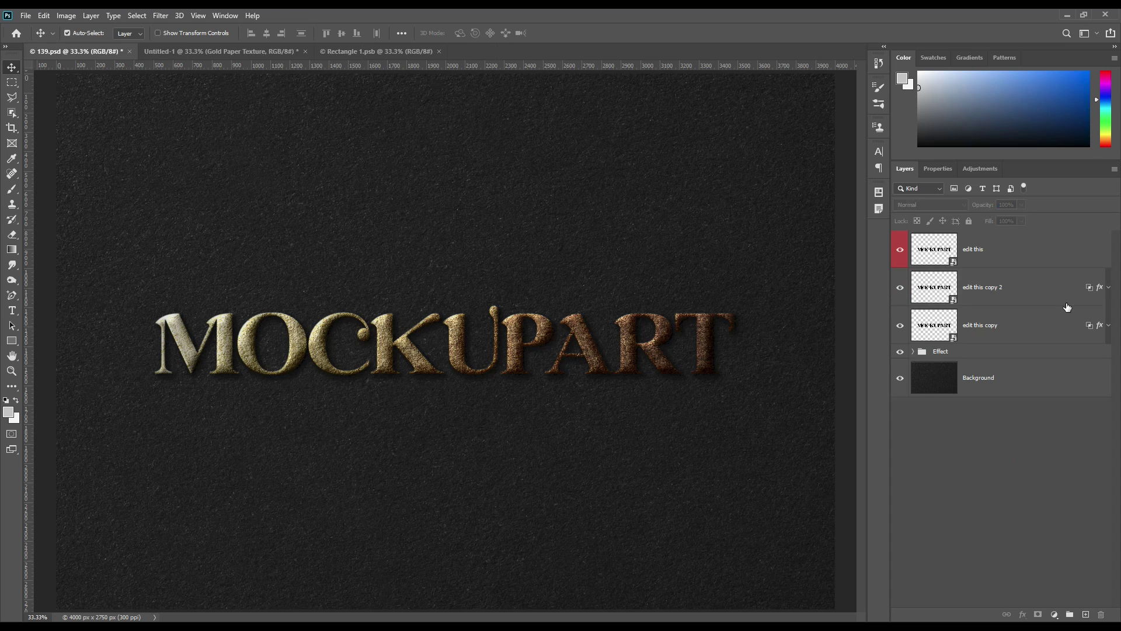
click(1040, 284)
shift+click(1032, 333)
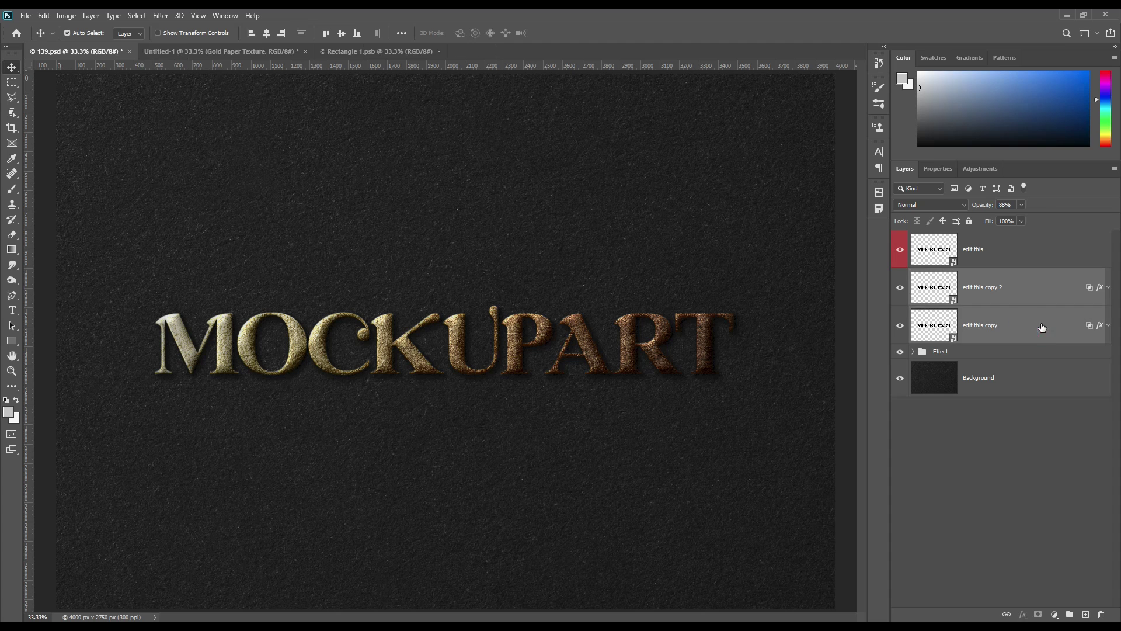
drag(1020, 326, 1071, 610)
double_click(946, 275)
text(Inner shado)
key(Return)
click(1041, 279)
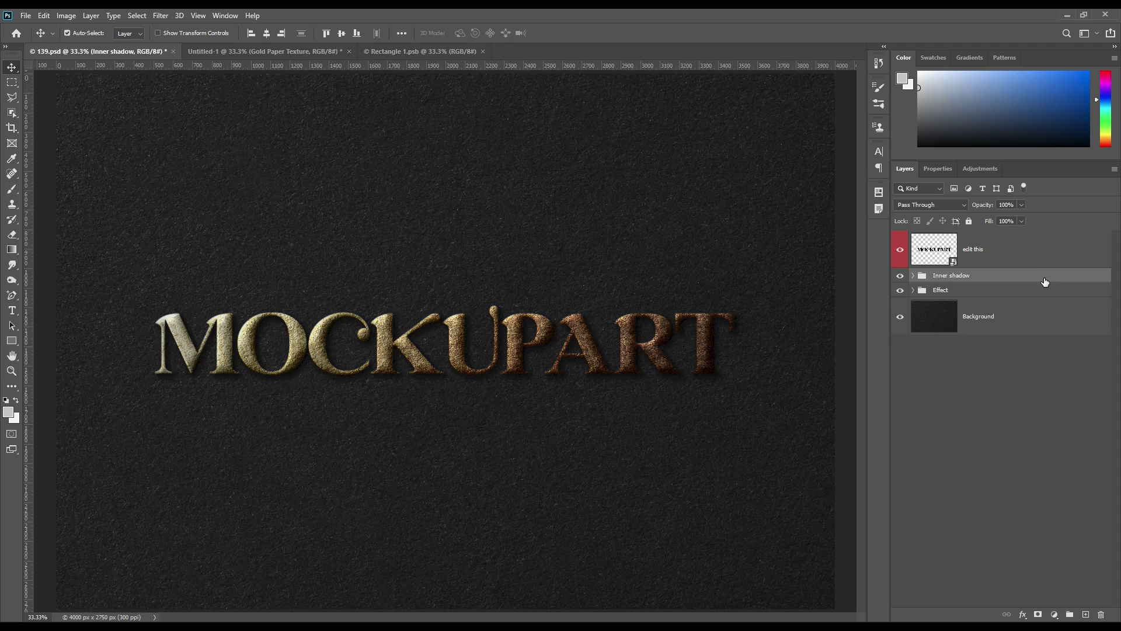
Add a Gradient Fill layer with its linear gradient angle tilted to −29.85°
click(1054, 613)
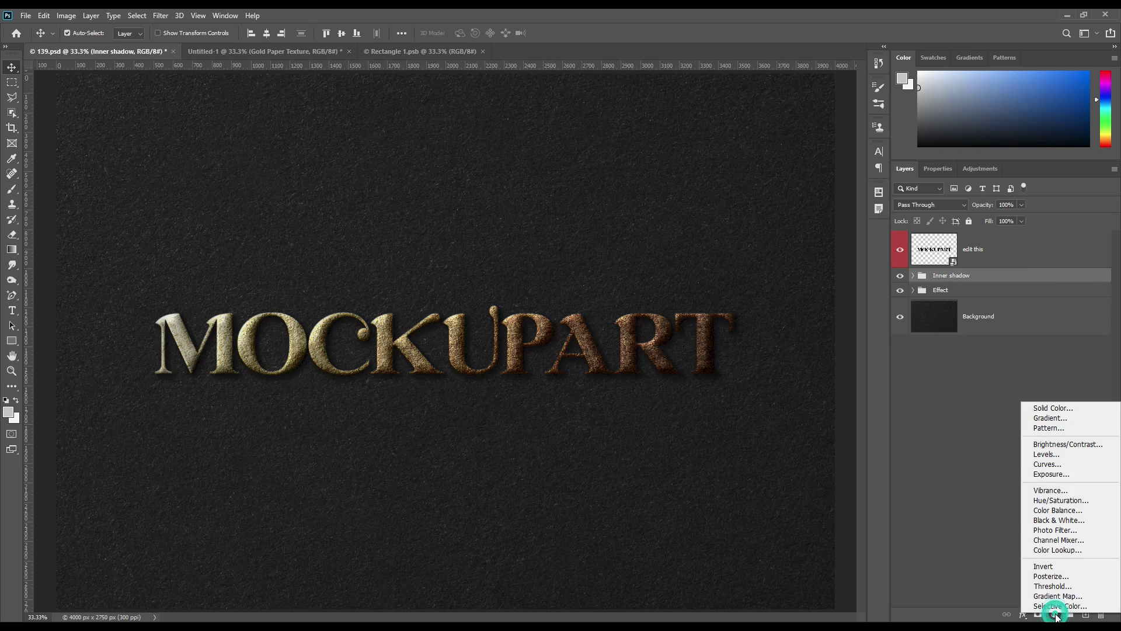
click(1058, 418)
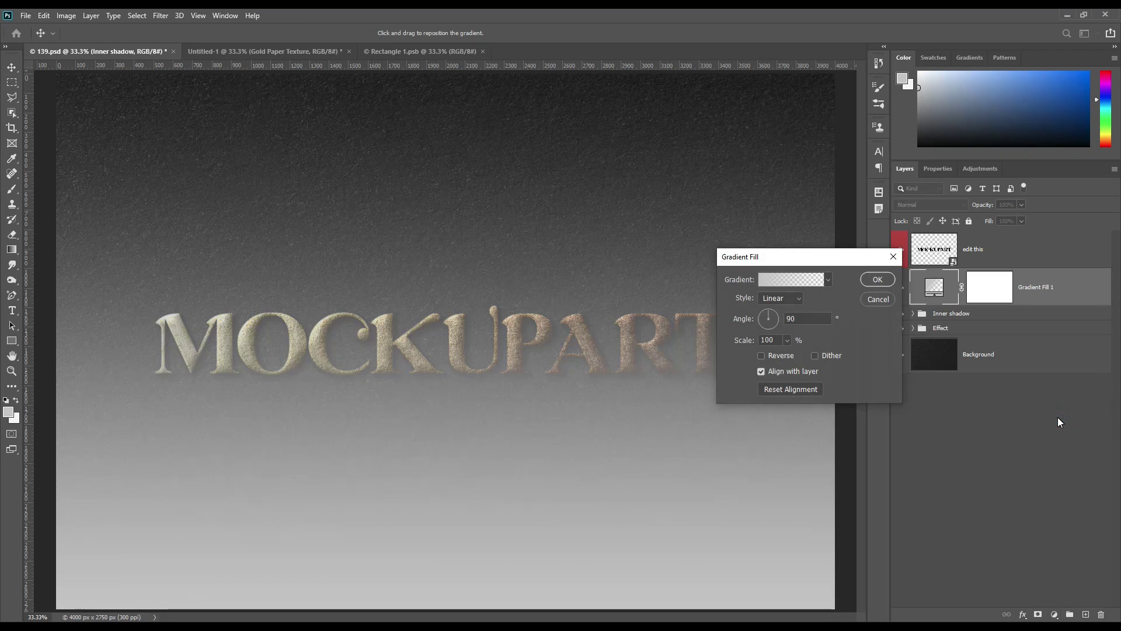
drag(777, 317, 777, 328)
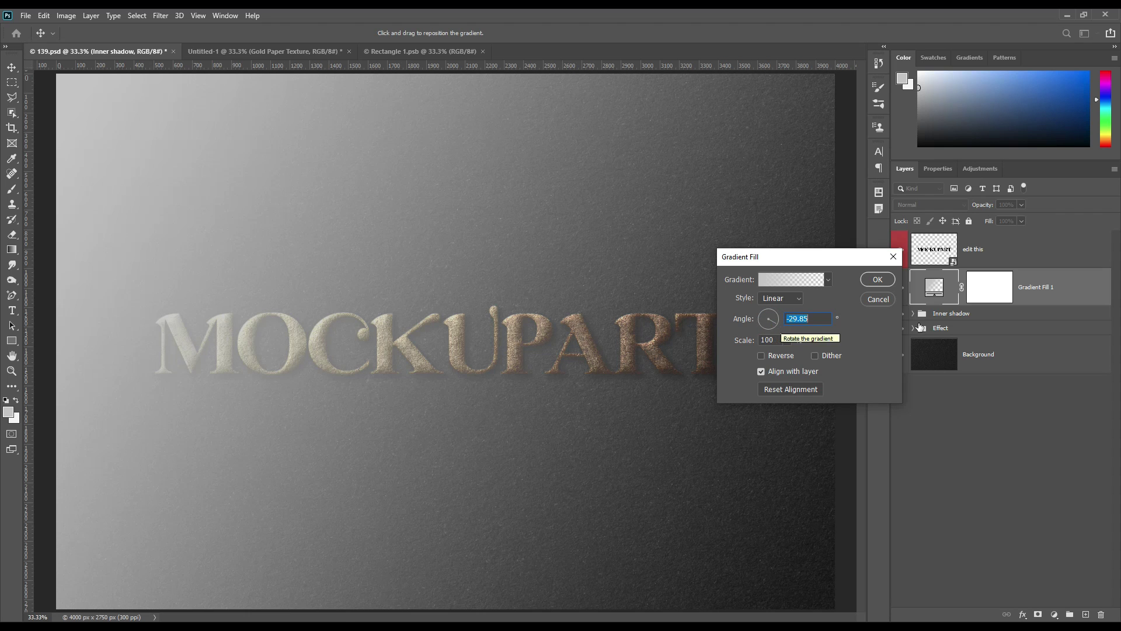
Make the gradient's right end black (000000) at 100% opacity
click(814, 284)
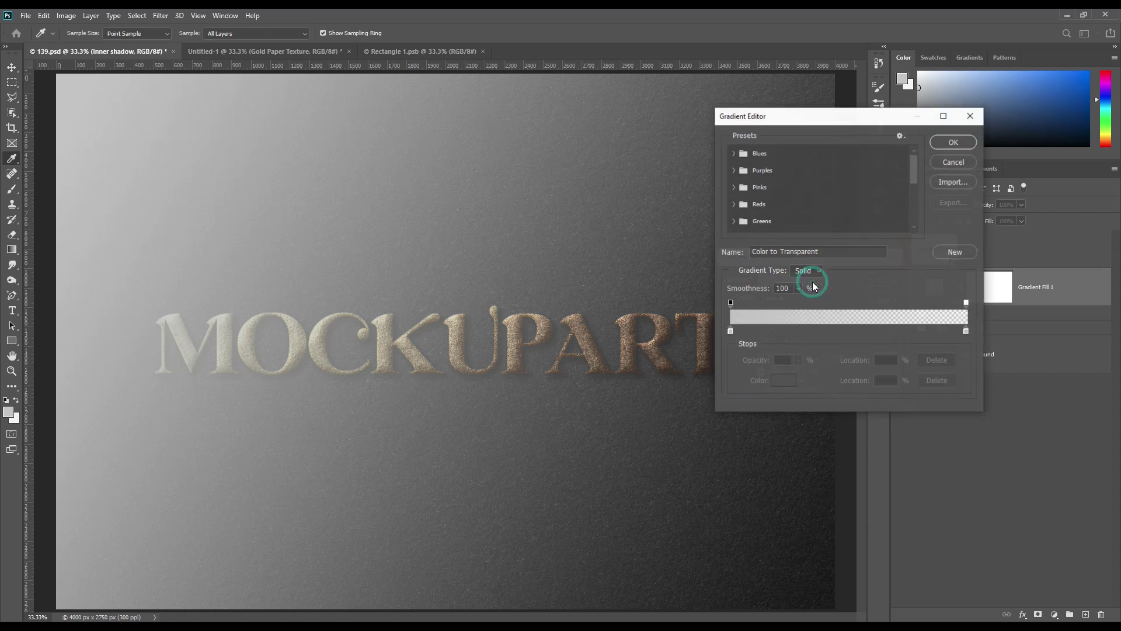
click(967, 332)
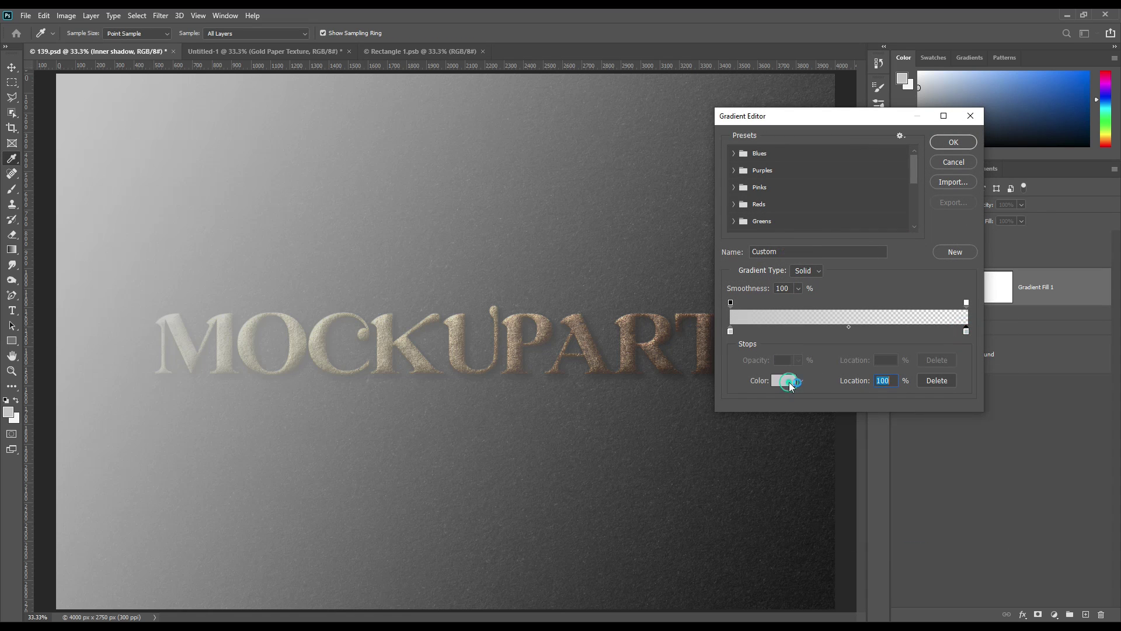
click(786, 380)
text(000000)
click(964, 353)
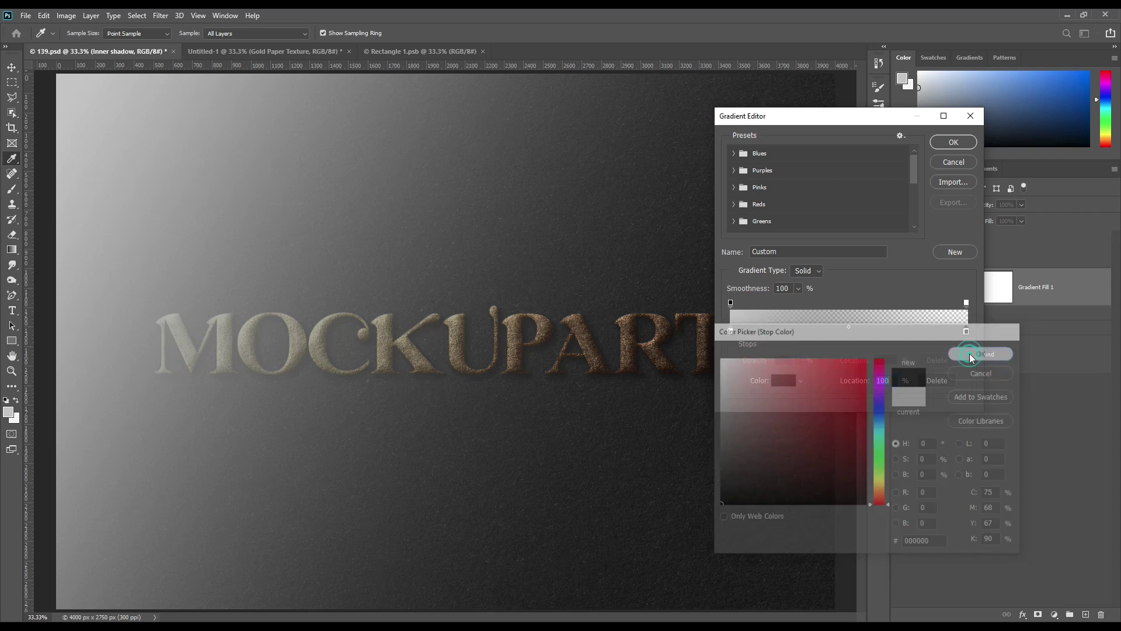
click(967, 302)
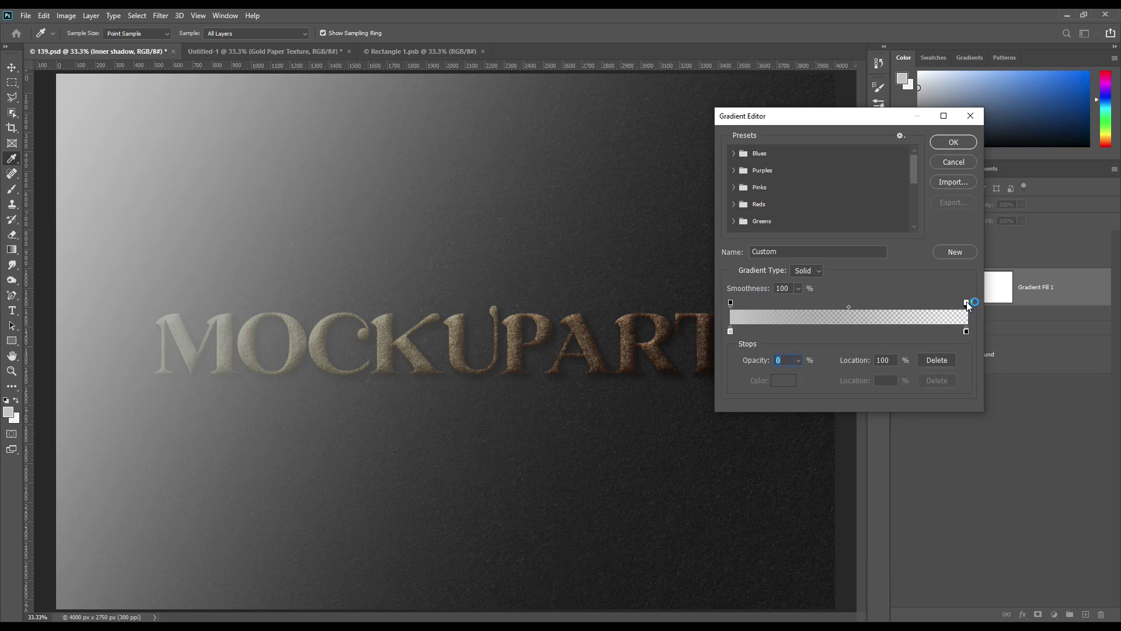
text(100)
key(Return)
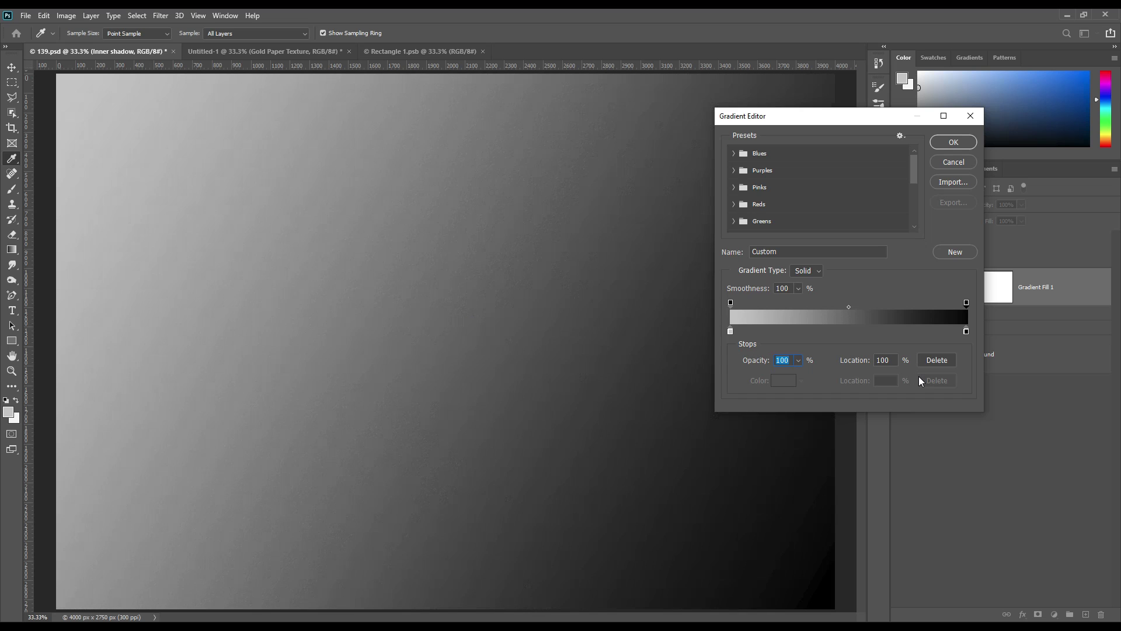
Set the left stop to light grey #eaeaea and shift the midpoint toward the dark end
click(730, 330)
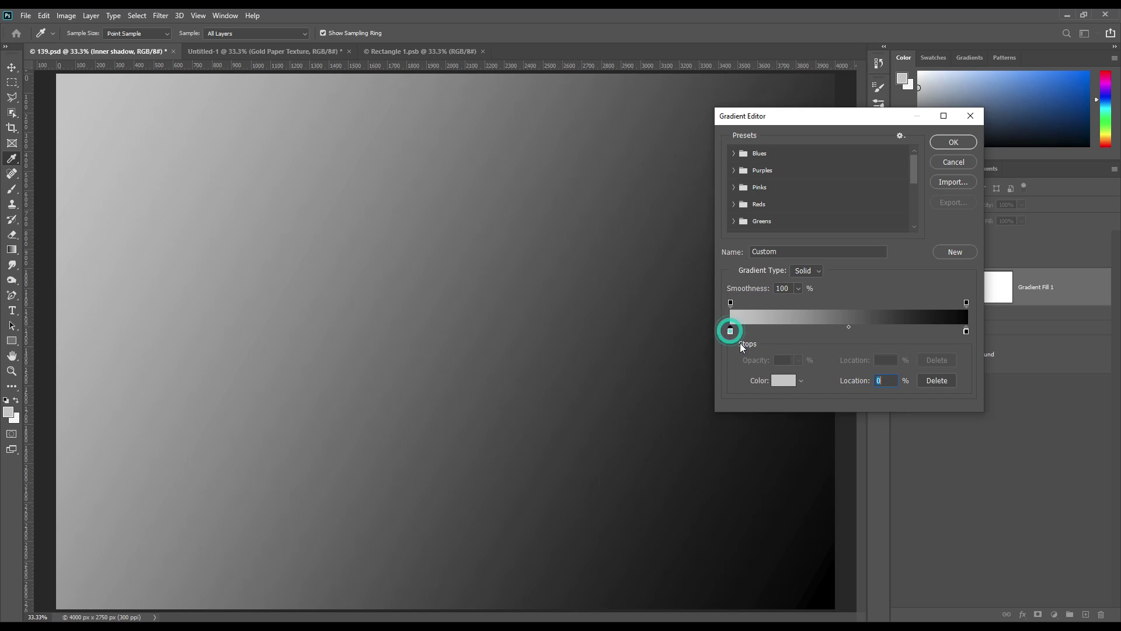
click(783, 381)
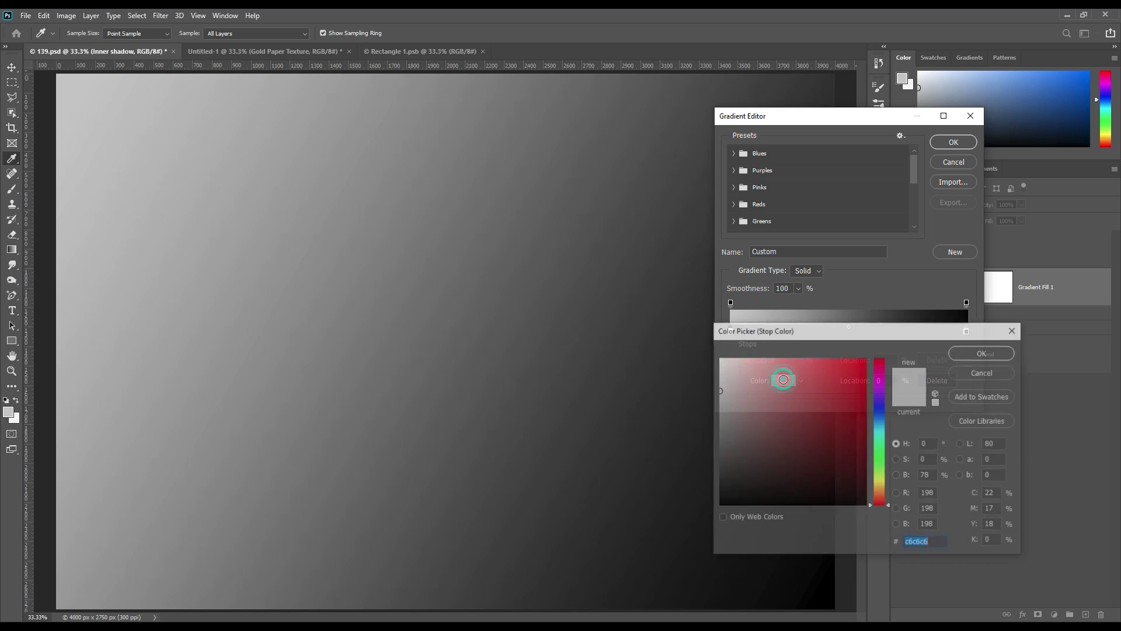
drag(727, 383, 718, 374)
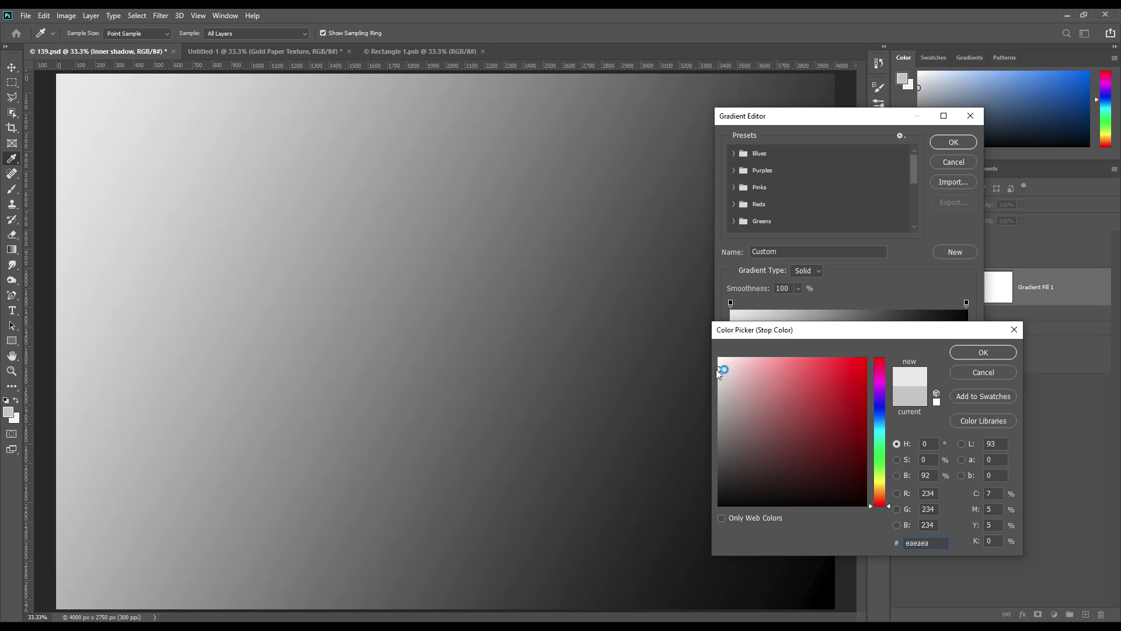
click(970, 353)
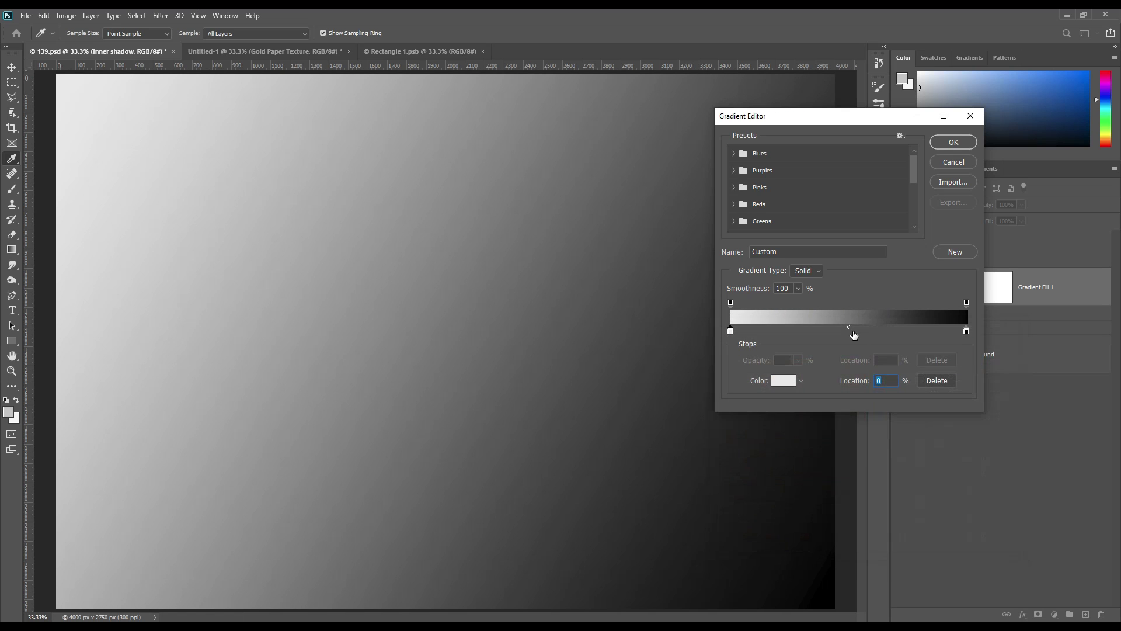
drag(849, 332, 825, 332)
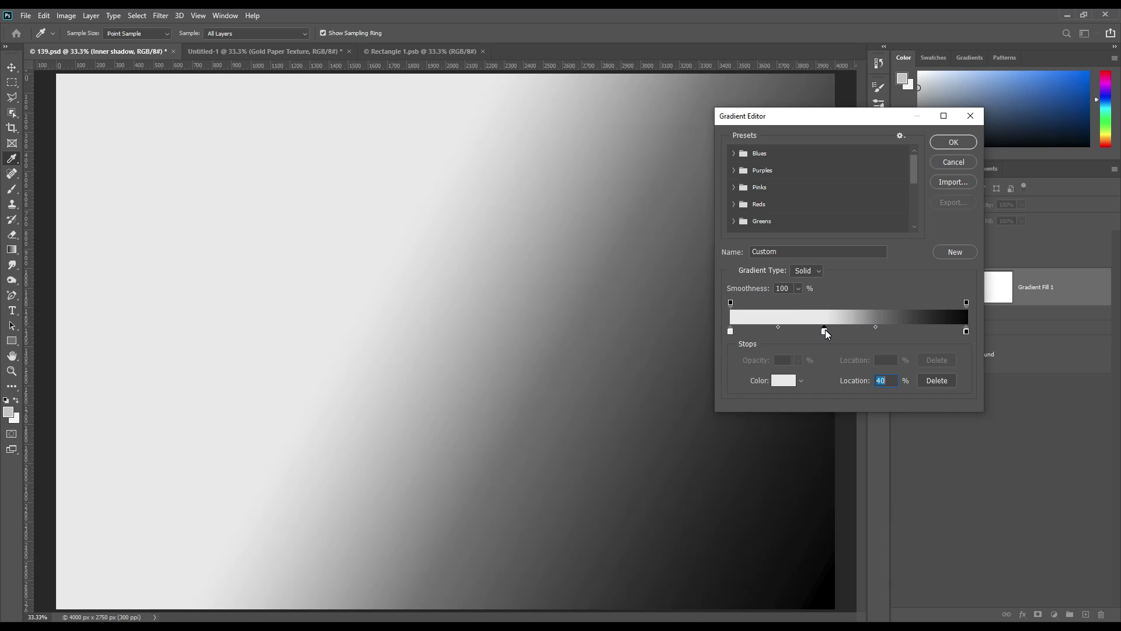
key(Delete)
drag(816, 327, 835, 328)
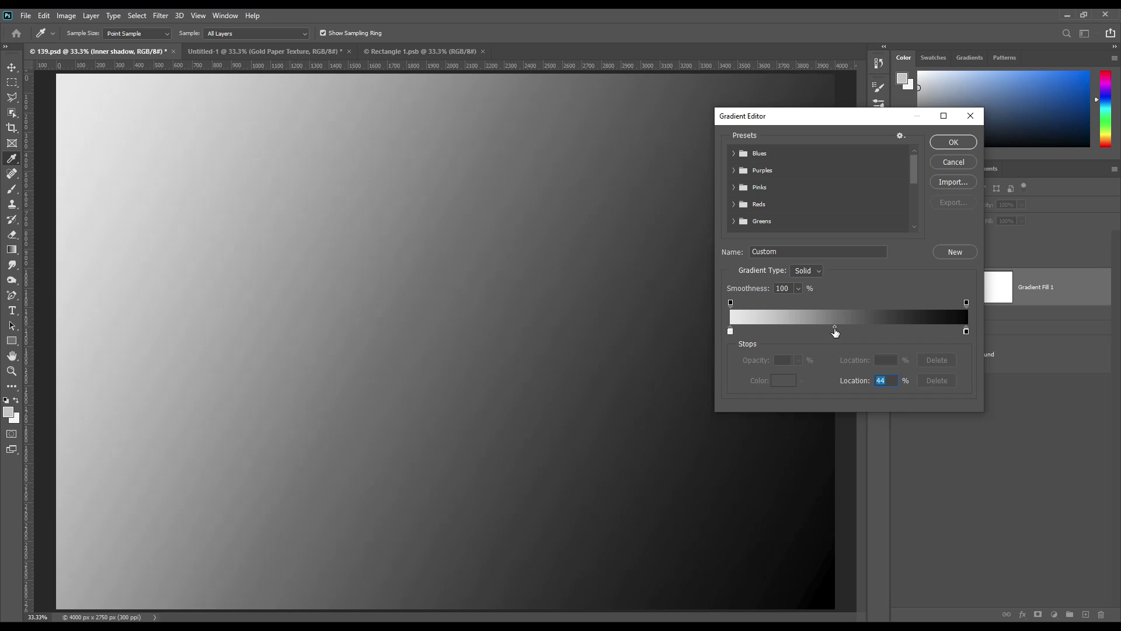
click(834, 328)
drag(843, 330, 843, 332)
Confirm the gradient fill and merge it with a new empty layer into a pixel layer named Light
click(952, 143)
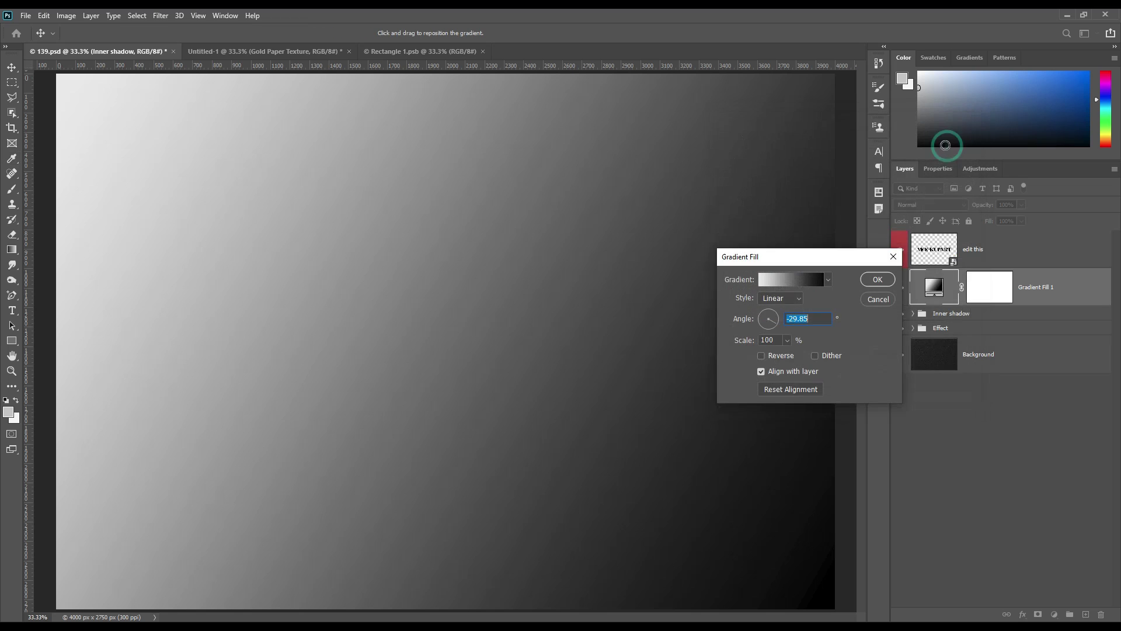
click(878, 280)
click(1057, 288)
click(1085, 614)
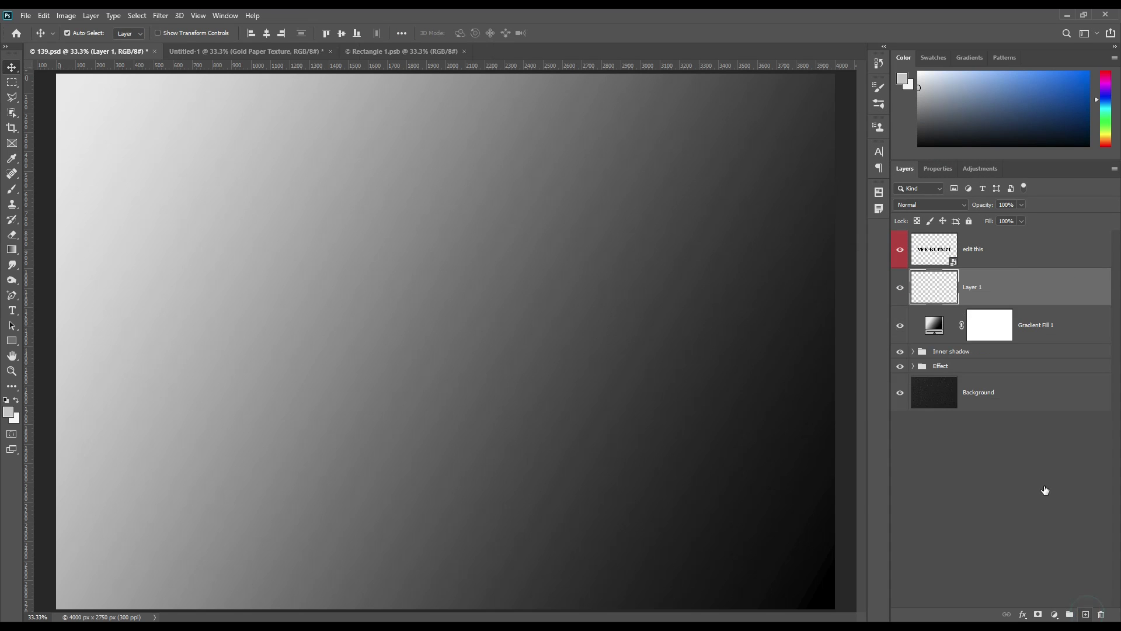
click(1071, 326)
right_click(1071, 322)
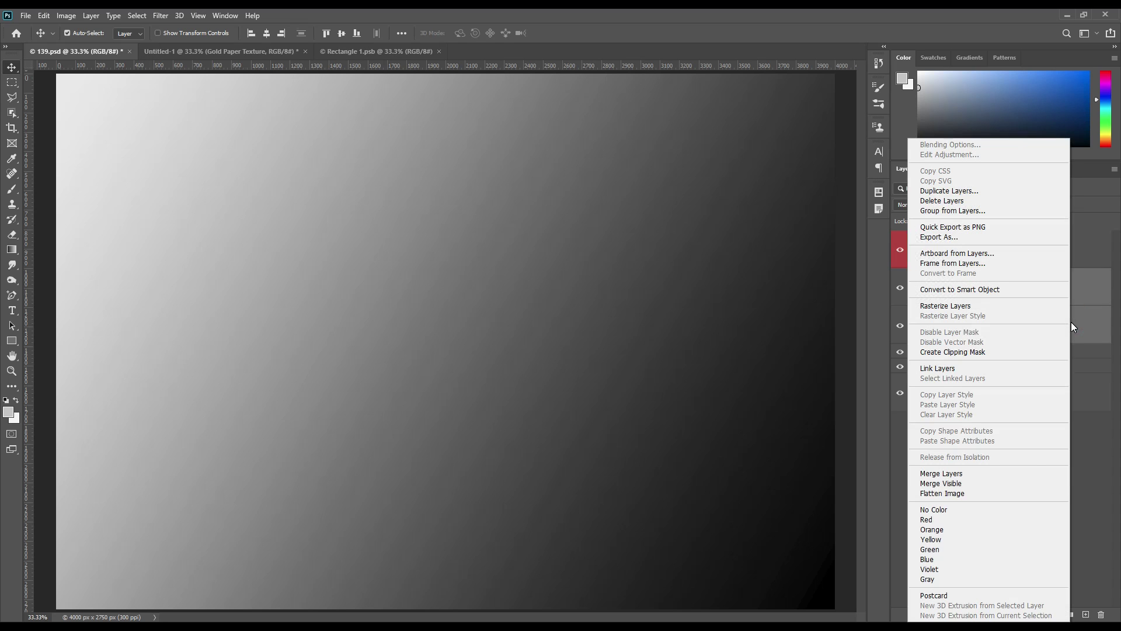
click(958, 474)
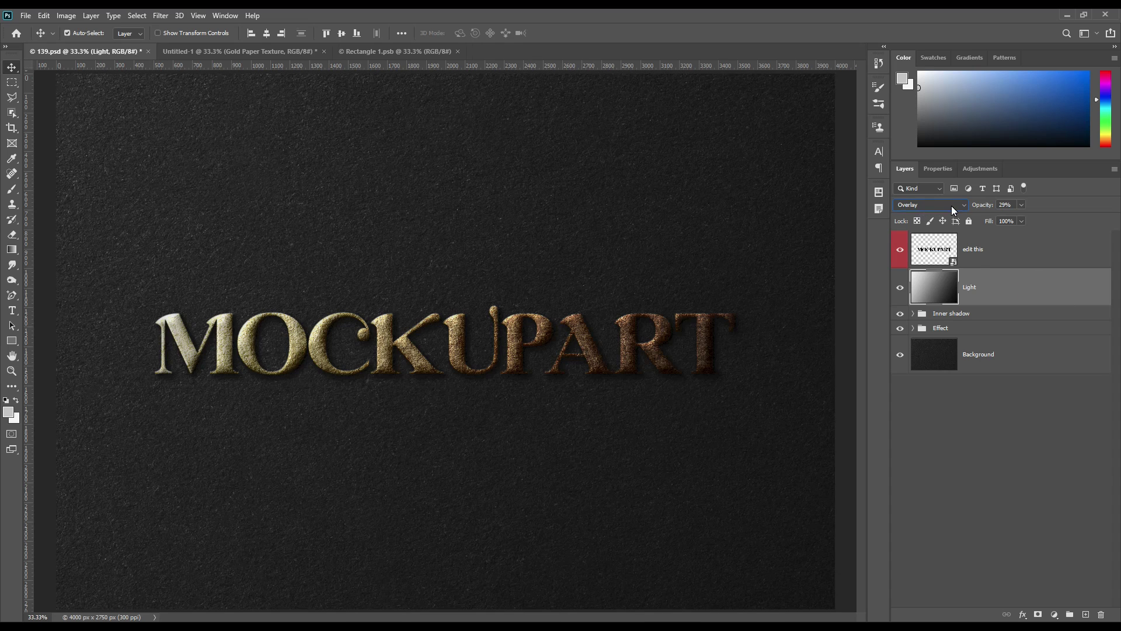
click(951, 206)
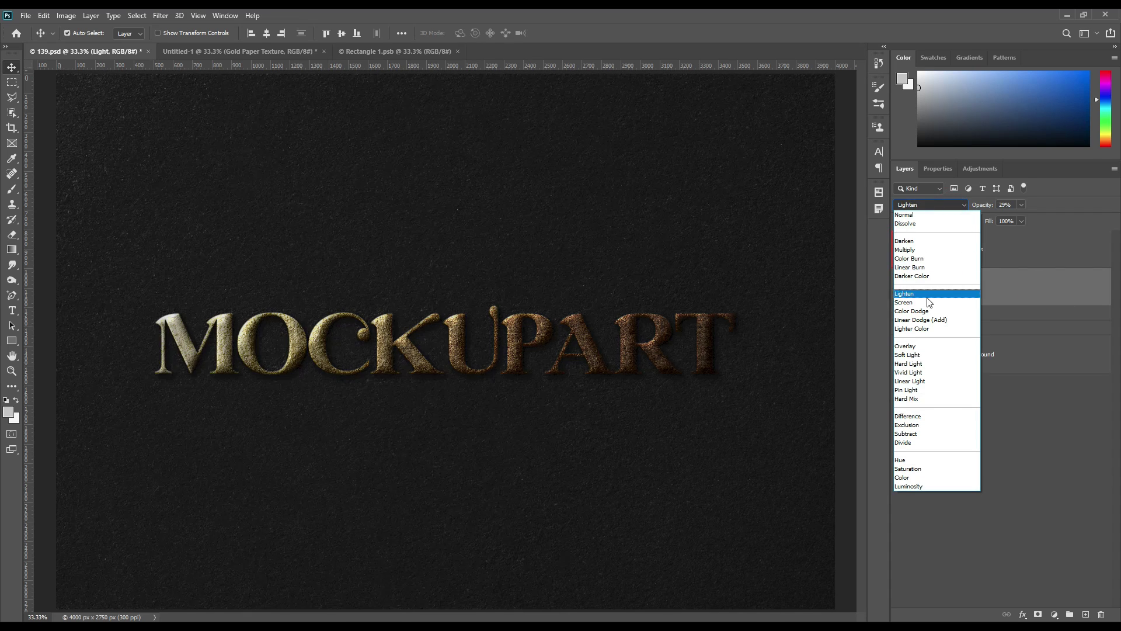
Set the Light layer to Screen blend mode at about 17% opacity
click(921, 305)
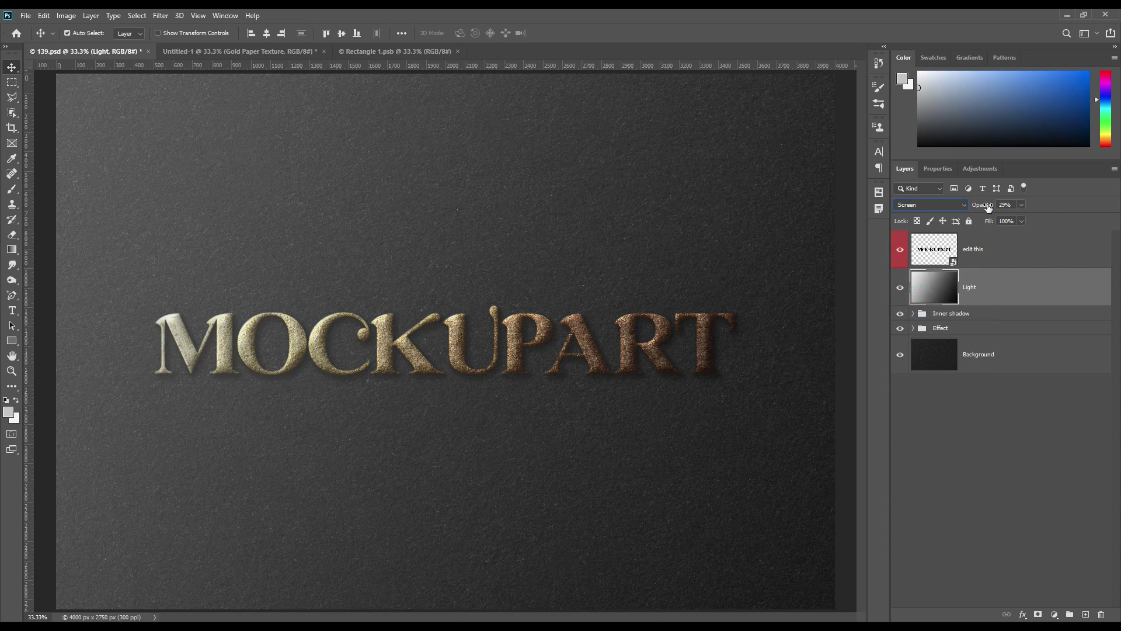
drag(989, 205, 983, 210)
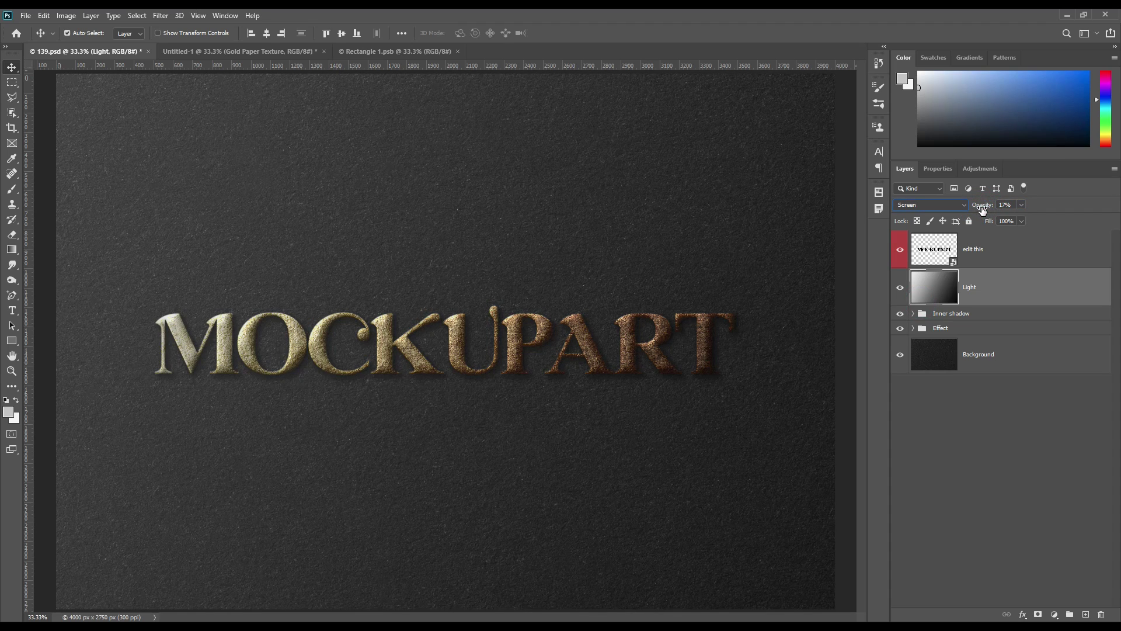
click(900, 286)
click(900, 286)
click(1011, 435)
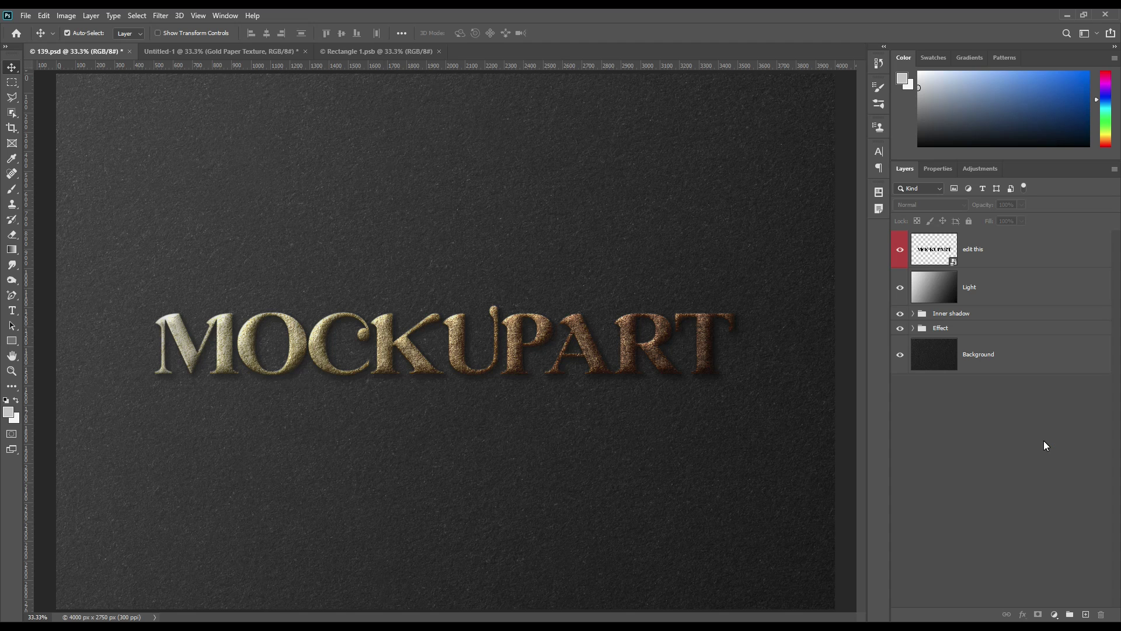
click(900, 314)
click(900, 315)
click(900, 327)
click(900, 328)
click(991, 406)
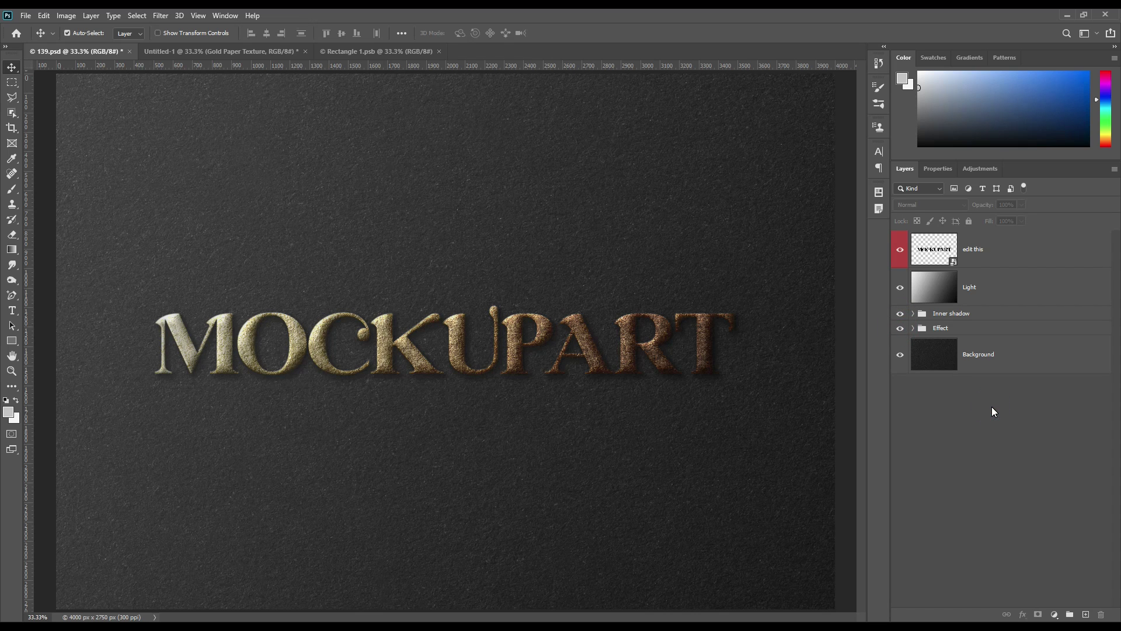